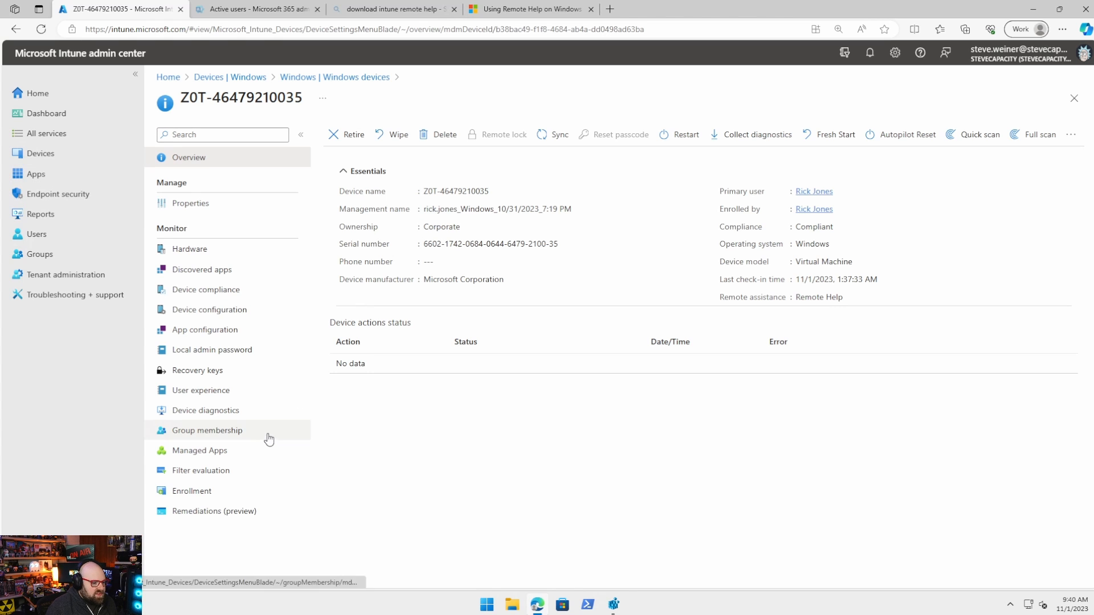
Open the tenant's Remote Help monitor, refresh the sessions list, and return to the charts
left_click(63, 273)
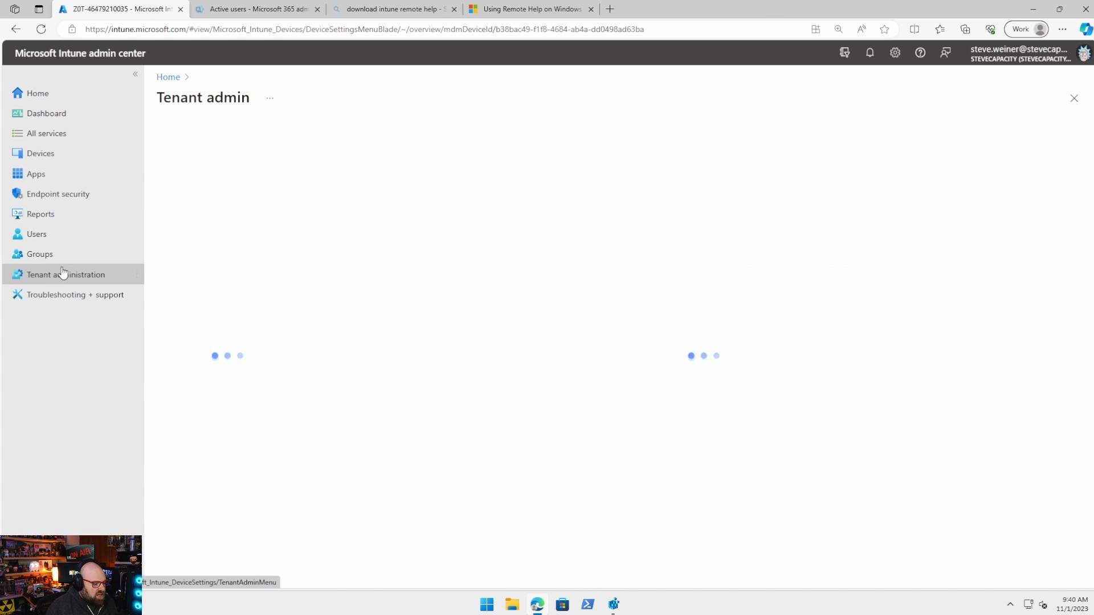
left_click(203, 187)
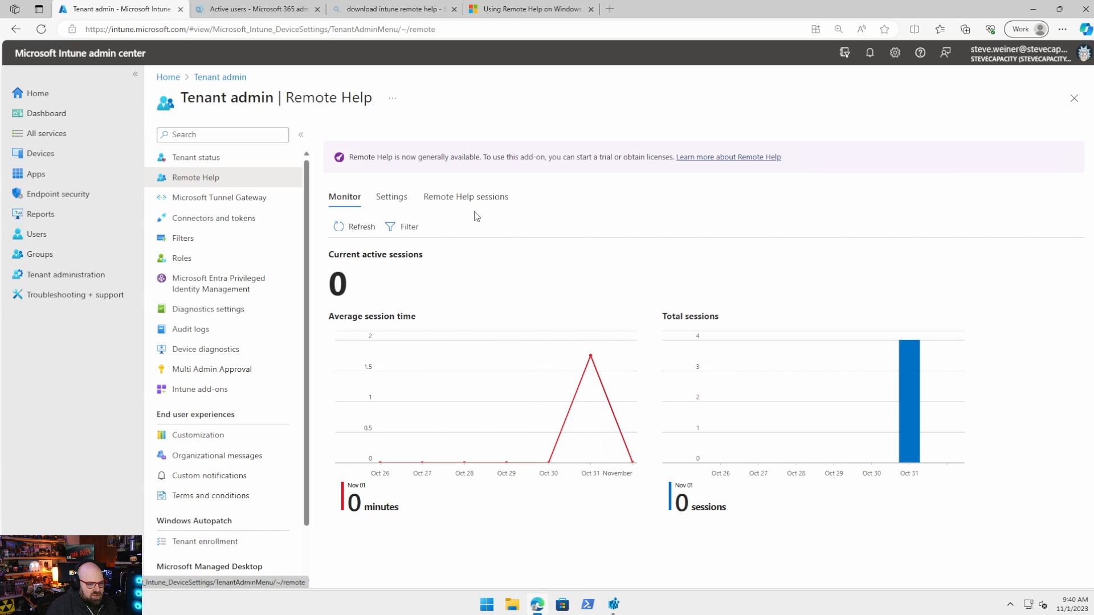
left_click_drag(404, 198, 411, 198)
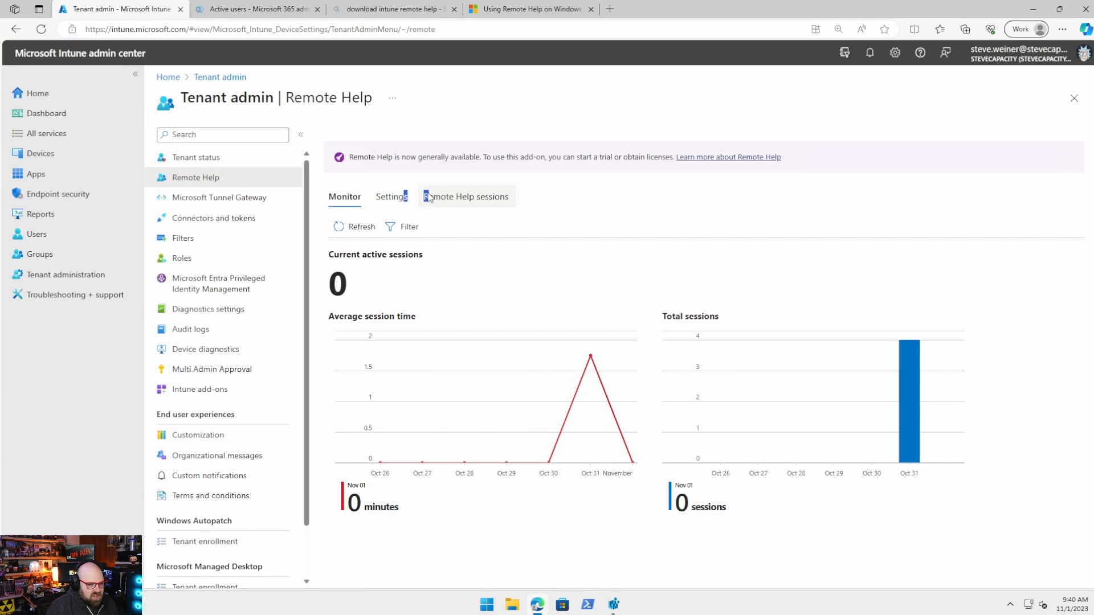
left_click(454, 197)
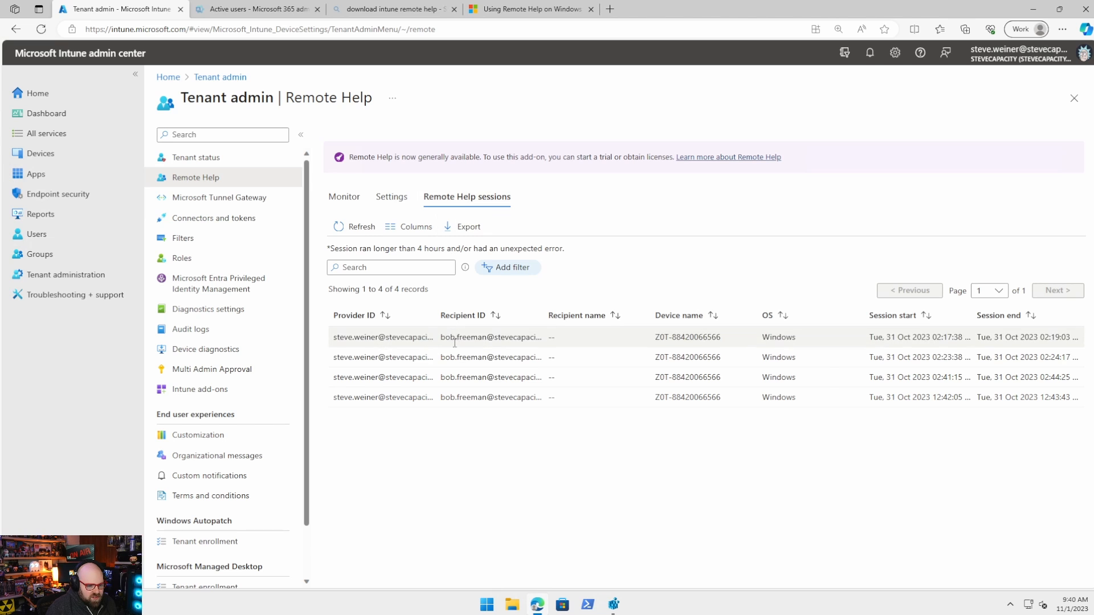
left_click(354, 230)
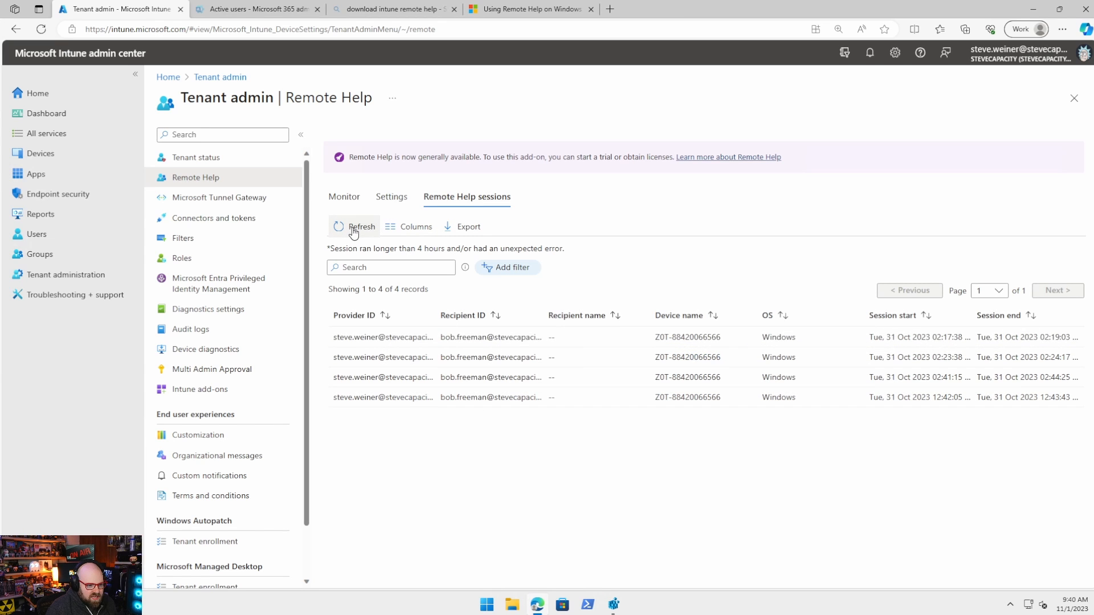
left_click(349, 206)
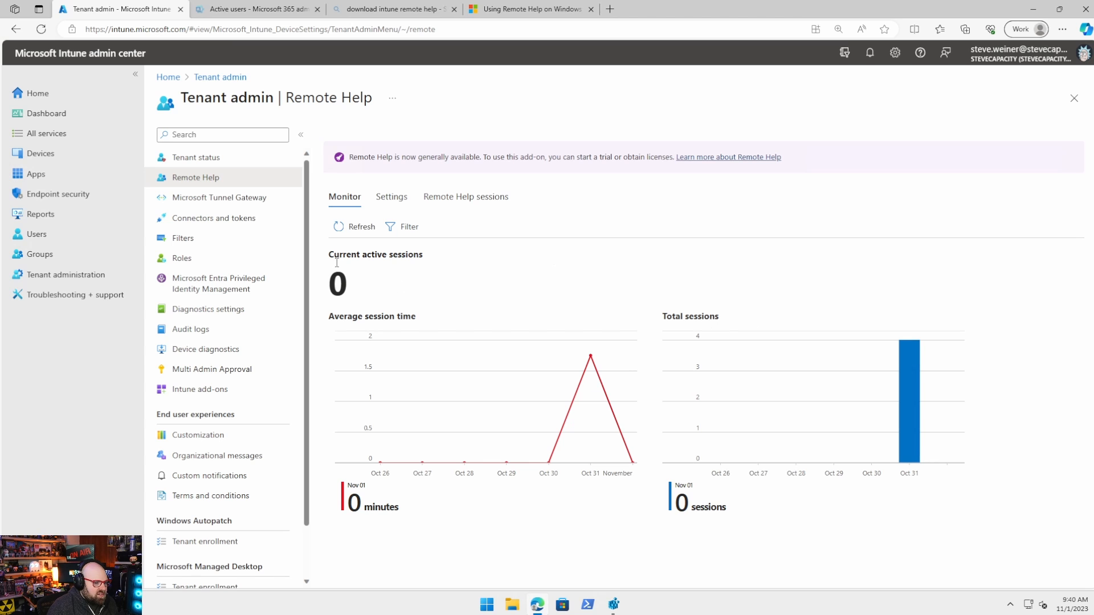
left_click(77, 164)
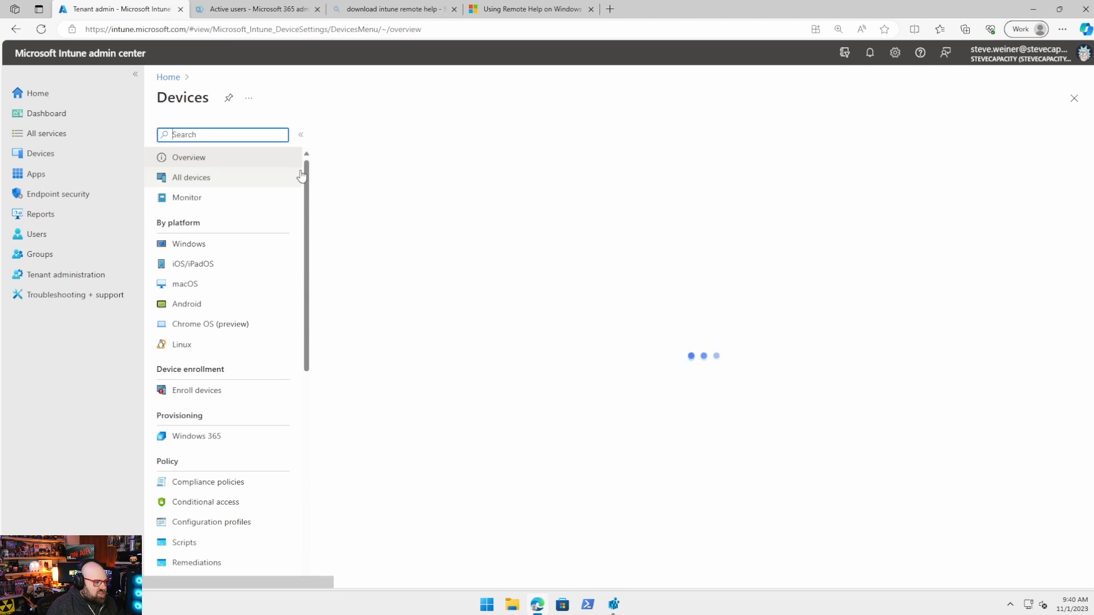
left_click(218, 244)
left_click(402, 184)
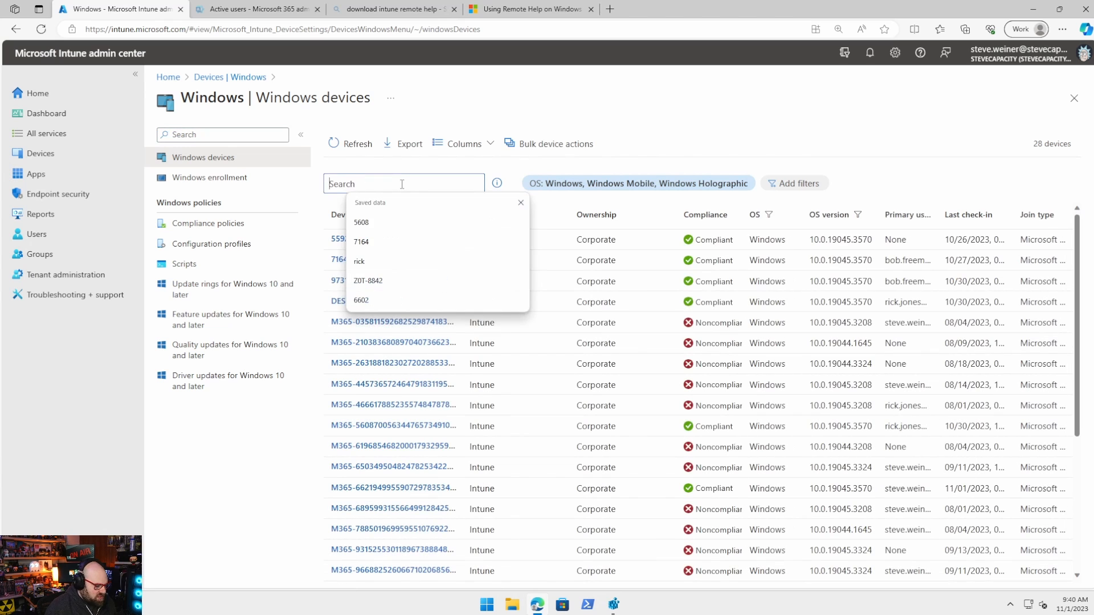
key("Return")
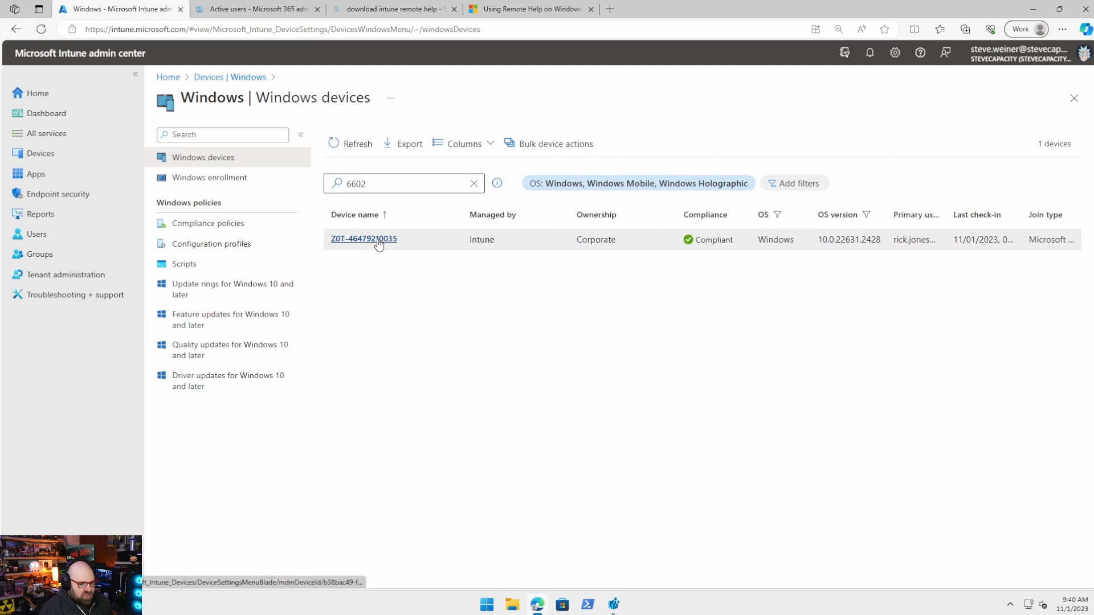
left_click(378, 239)
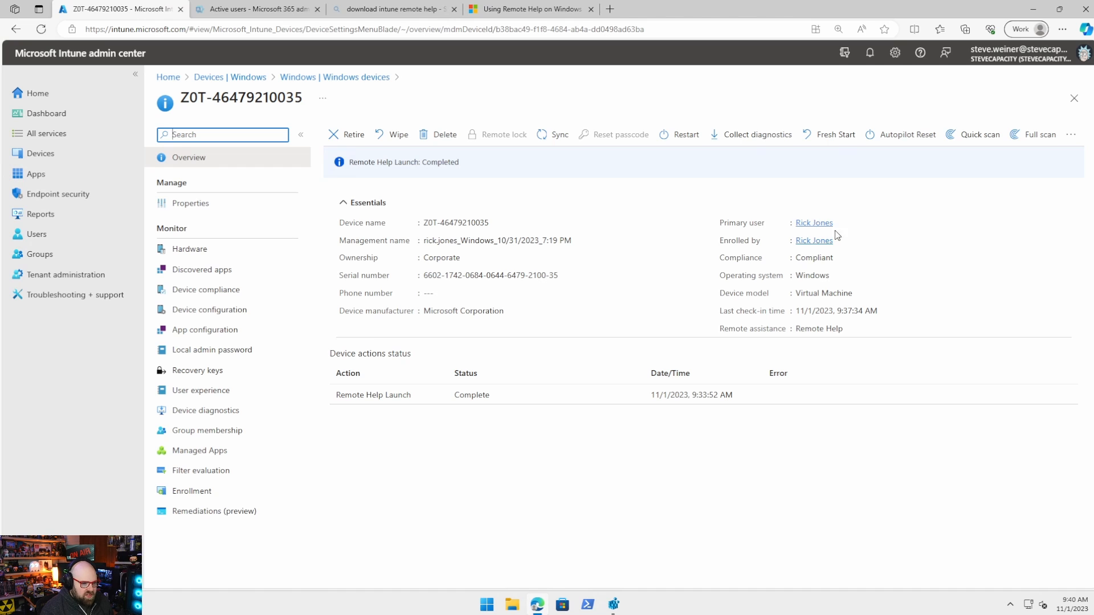
left_click(1072, 143)
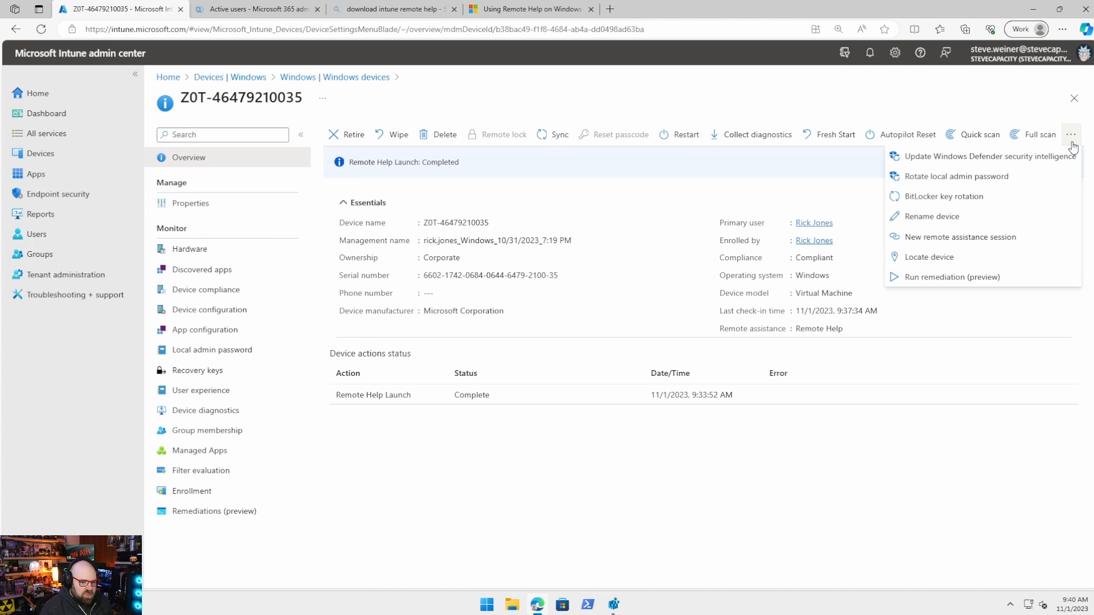
left_click(910, 242)
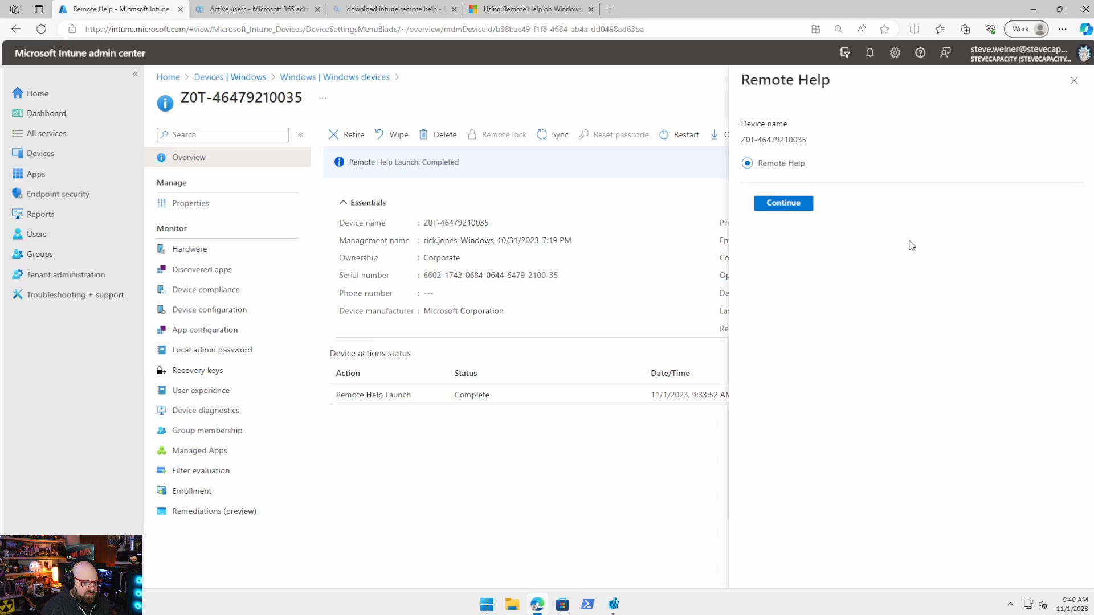
left_click(772, 206)
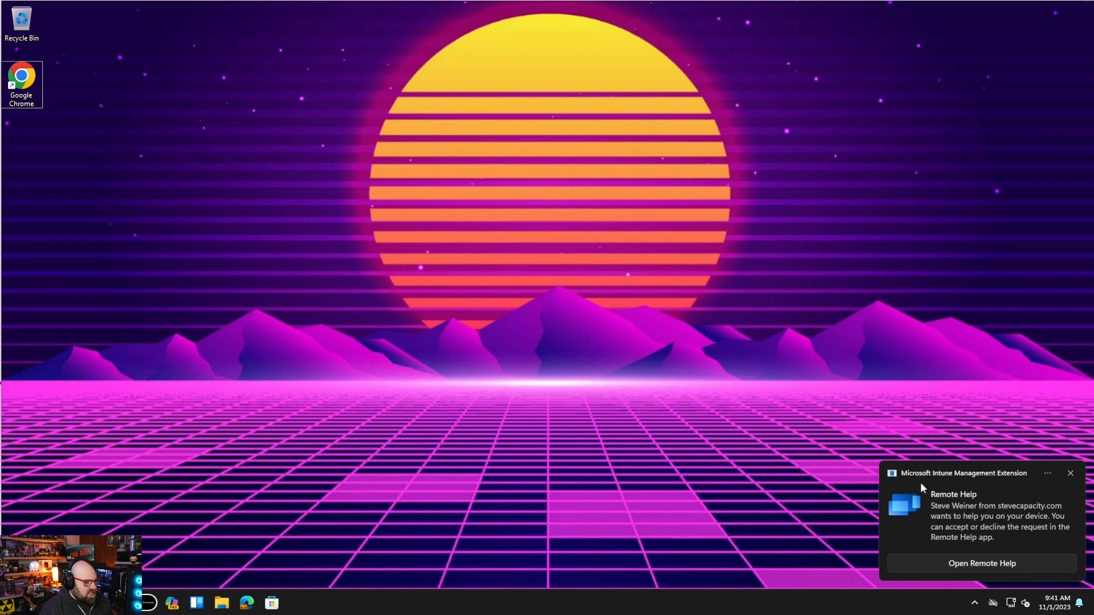
Accept Remote Help on the user's device and launch the helper's Remote Help app
left_click(955, 563)
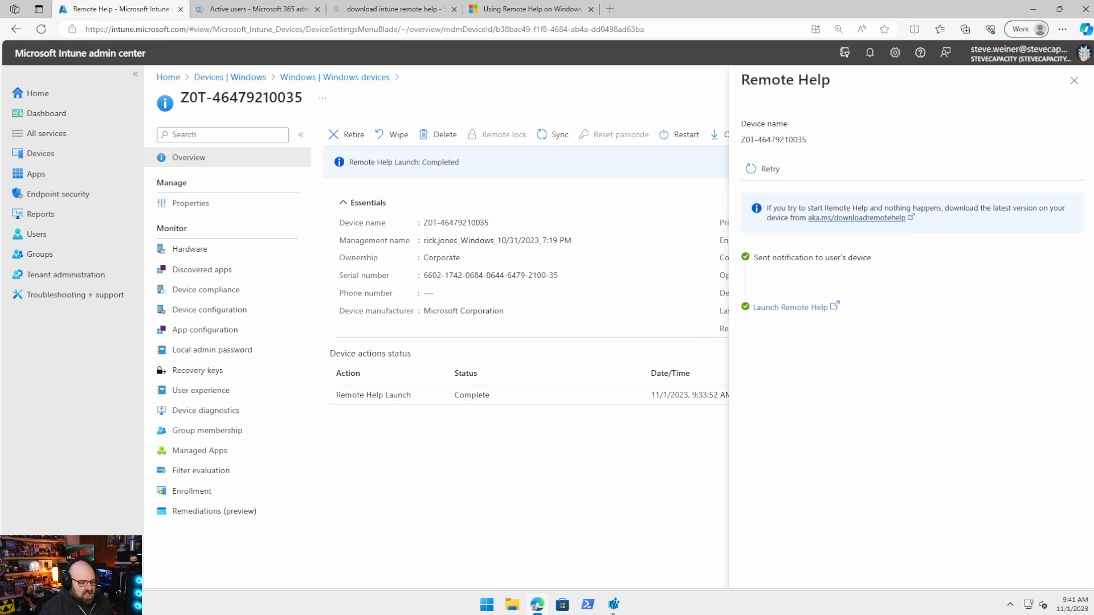
left_click(785, 311)
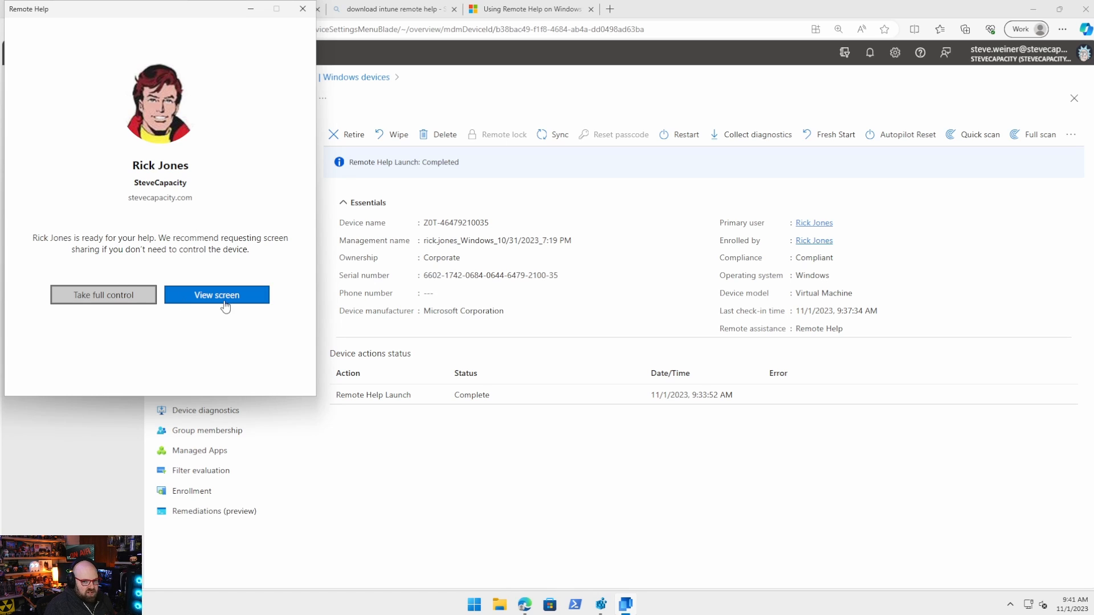
Request to view the user's screen in Remote Help
left_click(180, 300)
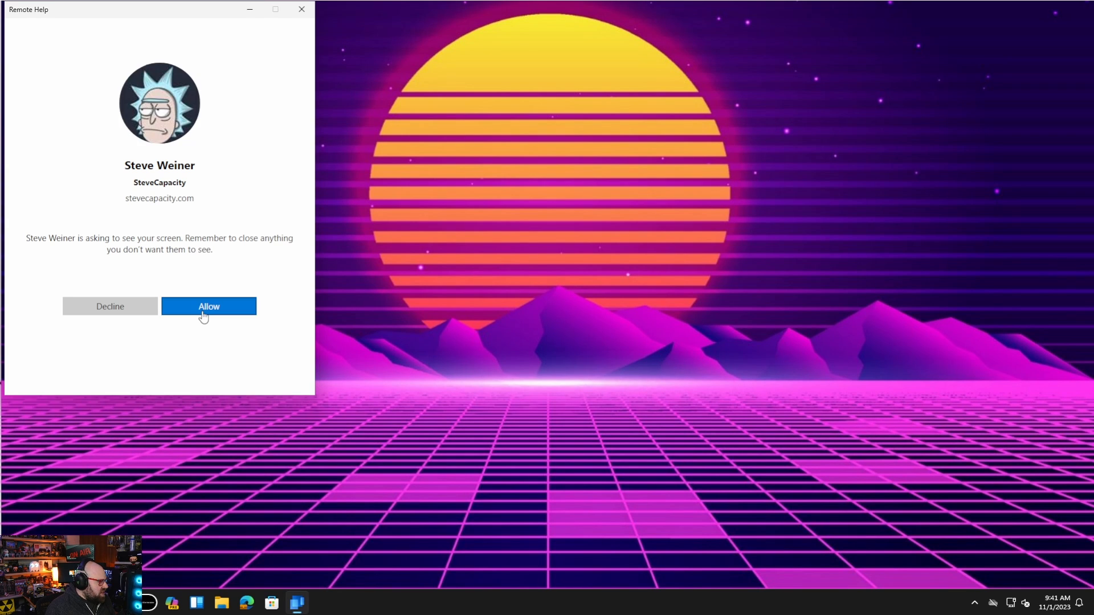
Allow screen sharing on the user's device to see the PowerShell errors
left_click(203, 311)
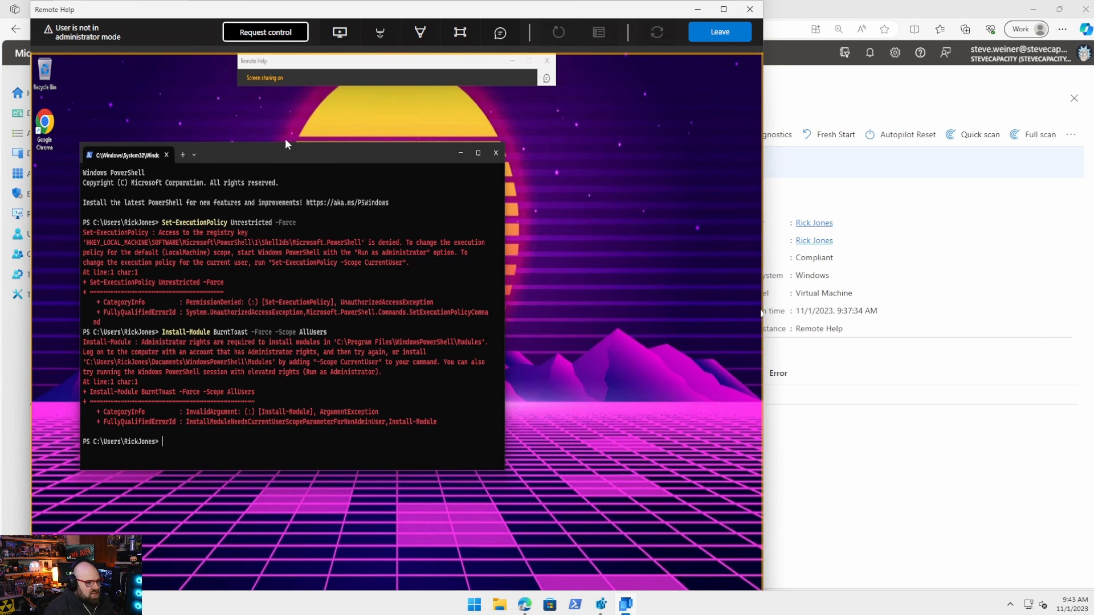
Take control of the user's device, move PowerShell aside, and enable UAC prompt handling
left_click(264, 34)
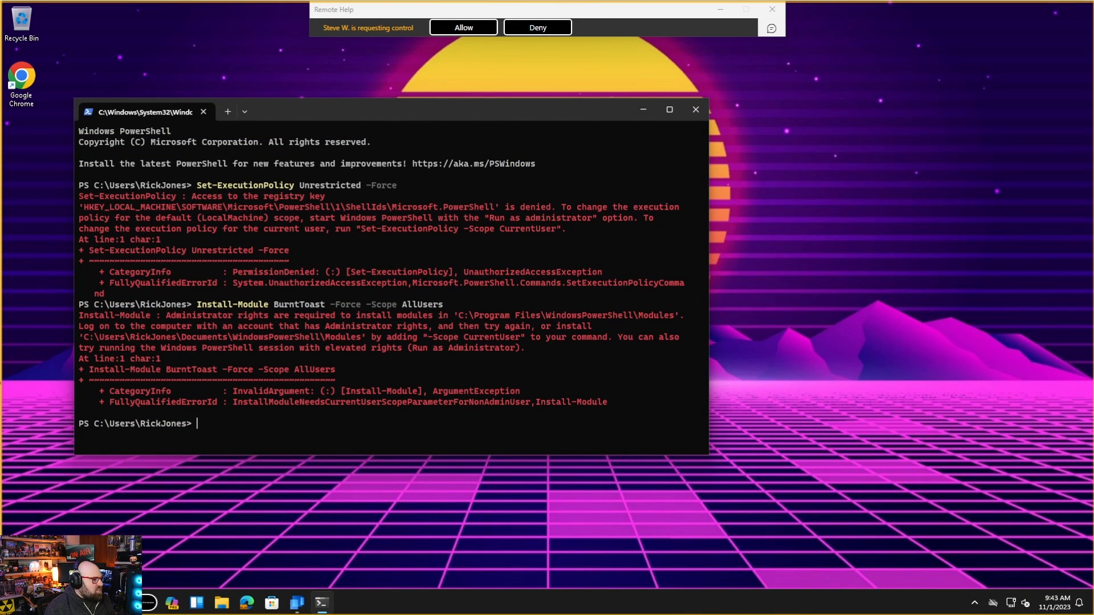
left_click(463, 28)
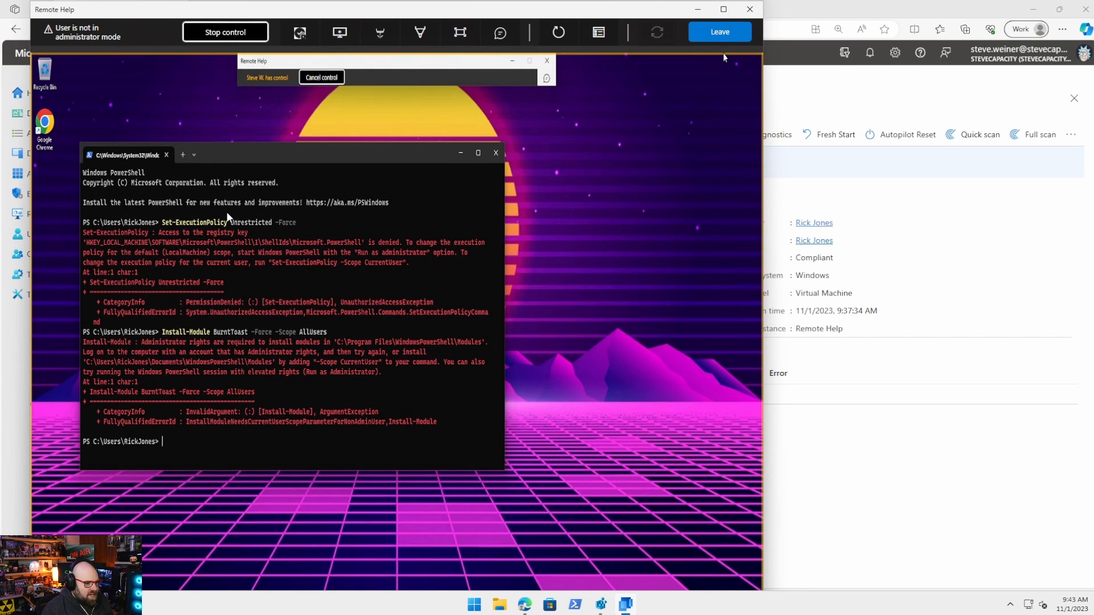
left_click_drag(277, 148, 399, 169)
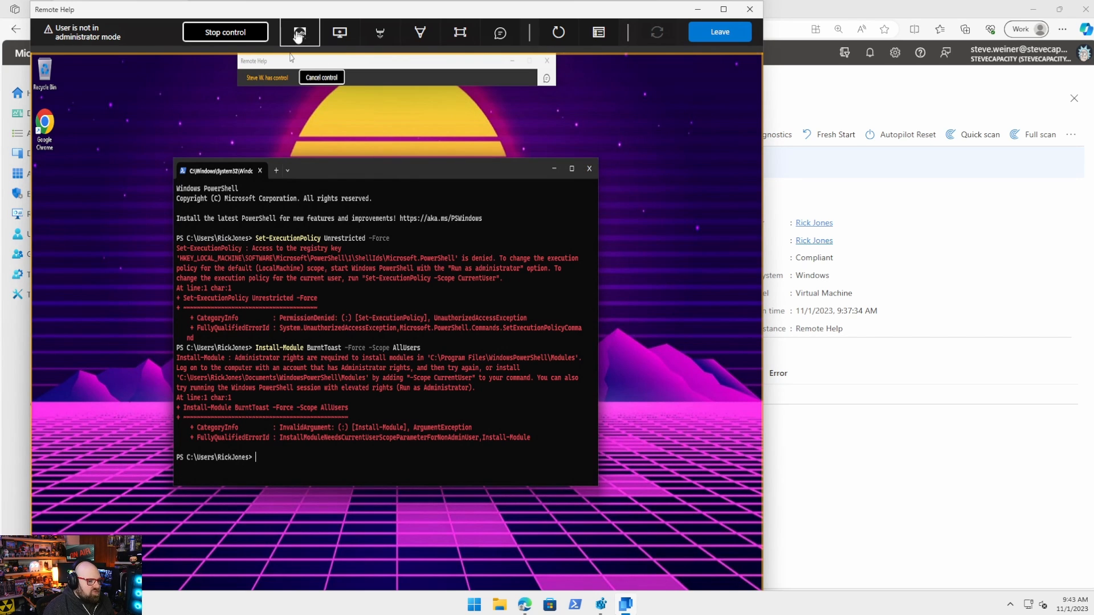
left_click(308, 35)
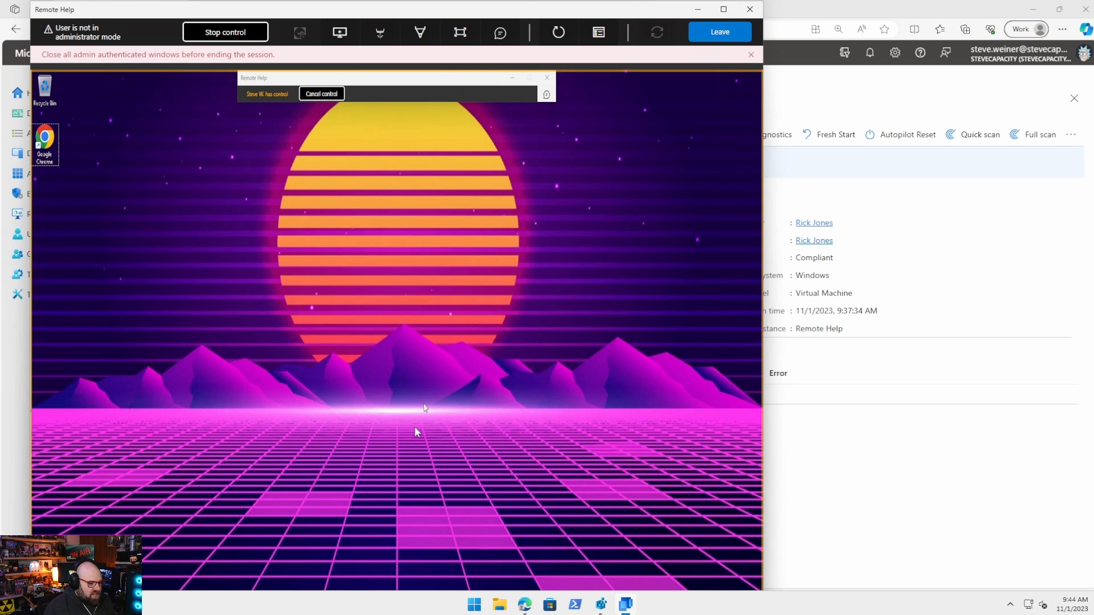
Search the remote Start menu for 'power' and run Windows PowerShell as administrator
left_click_drag(298, 10, 337, 0)
left_click_drag(268, 7, 269, 30)
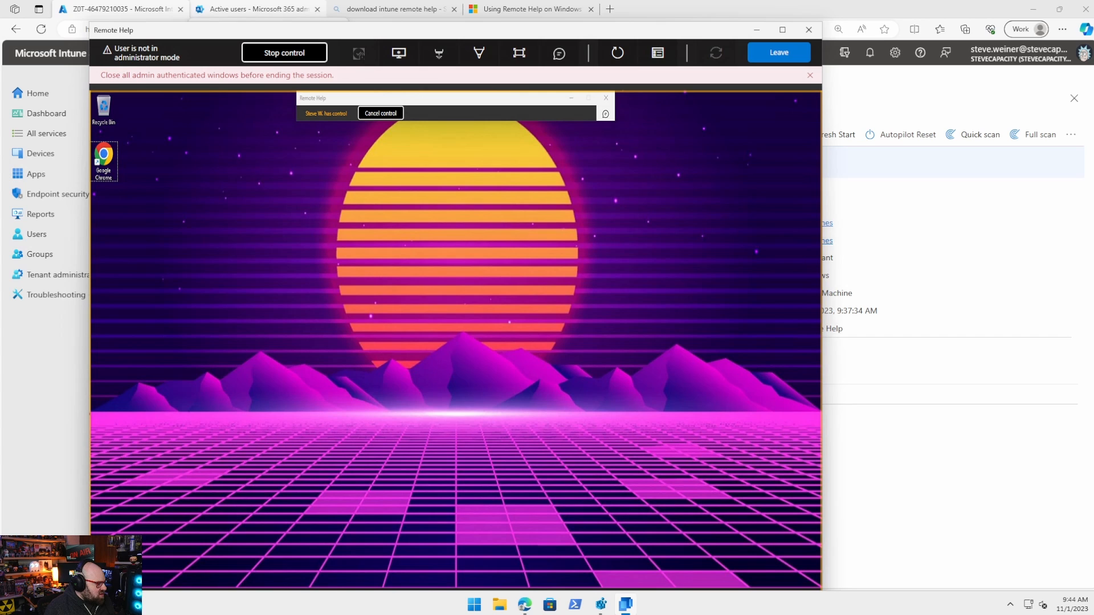
key("super")
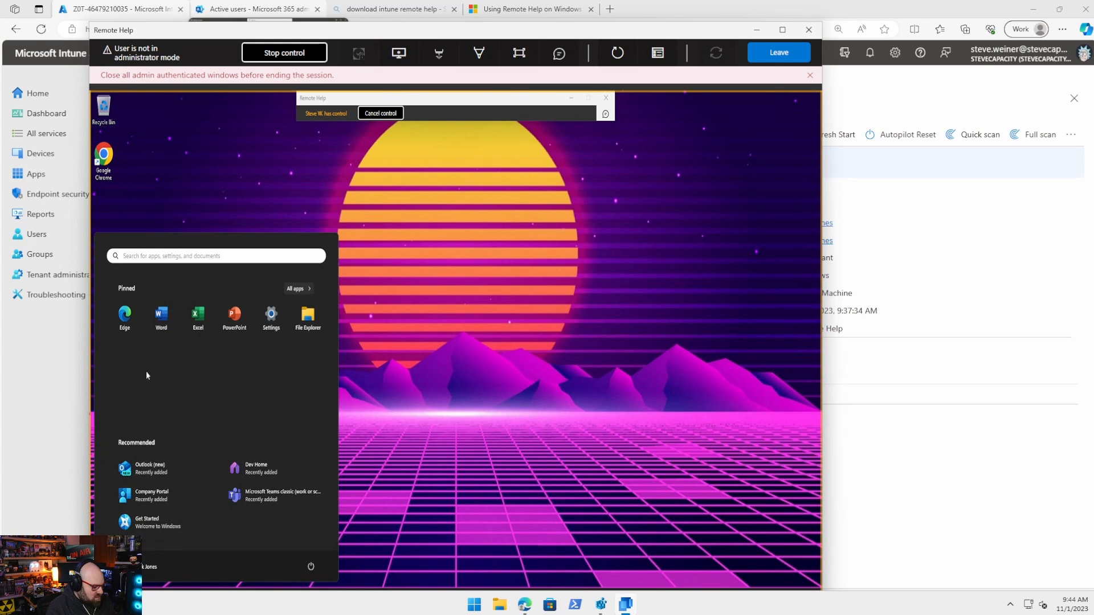
type("power")
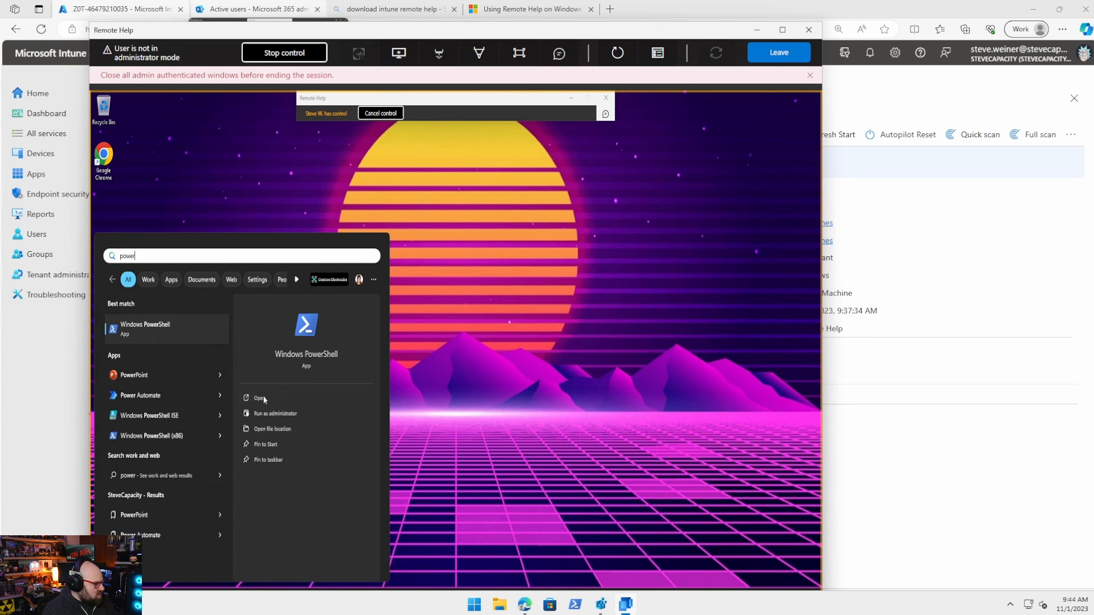
left_click(271, 414)
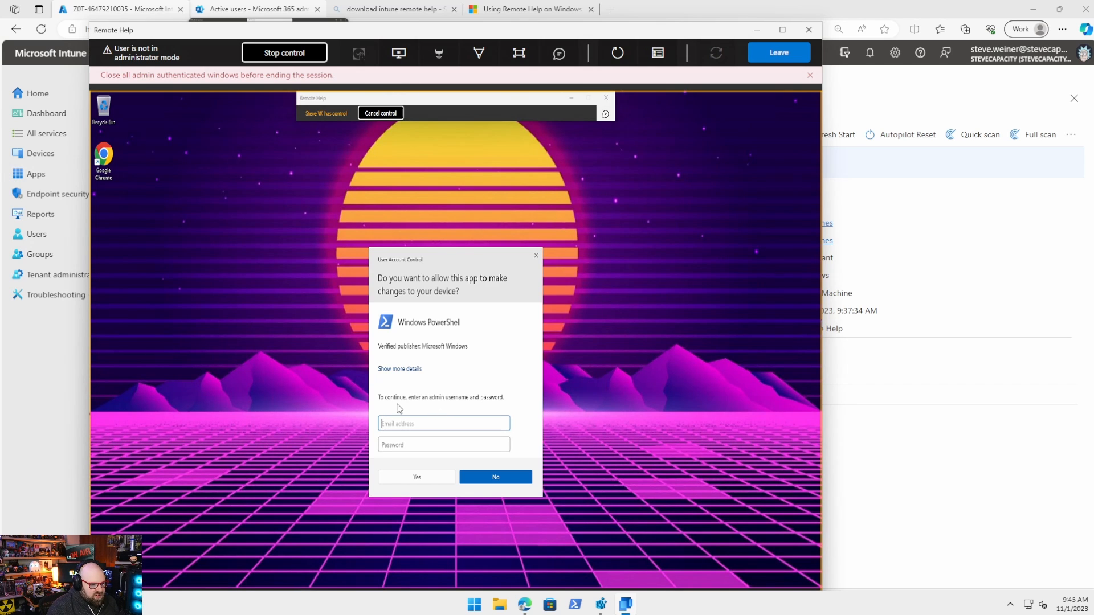
Approve the elevation by entering the admin account's username and password
left_click(401, 424)
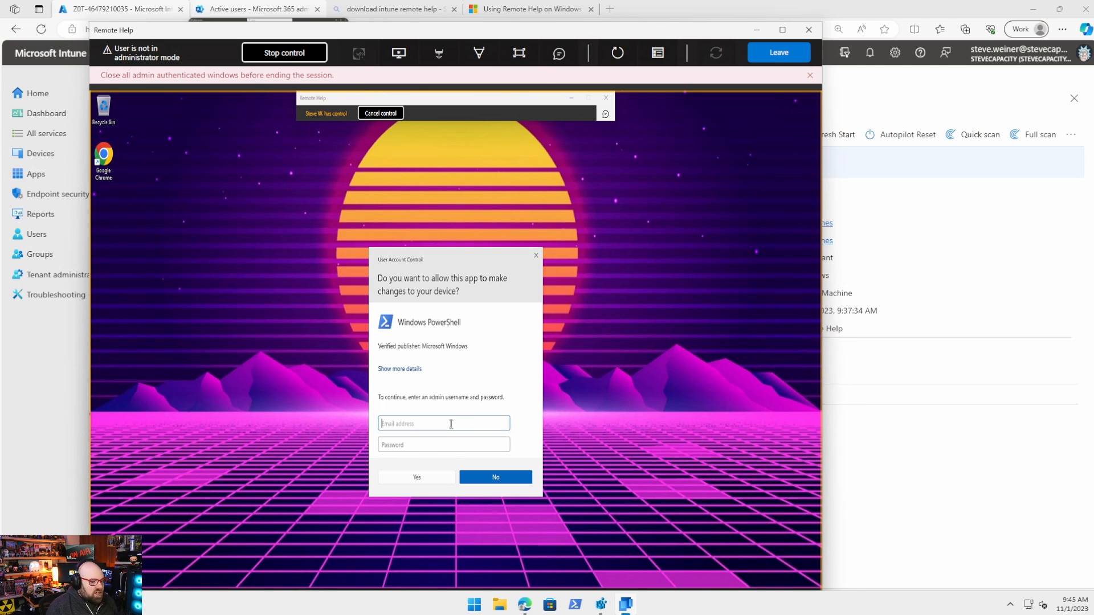
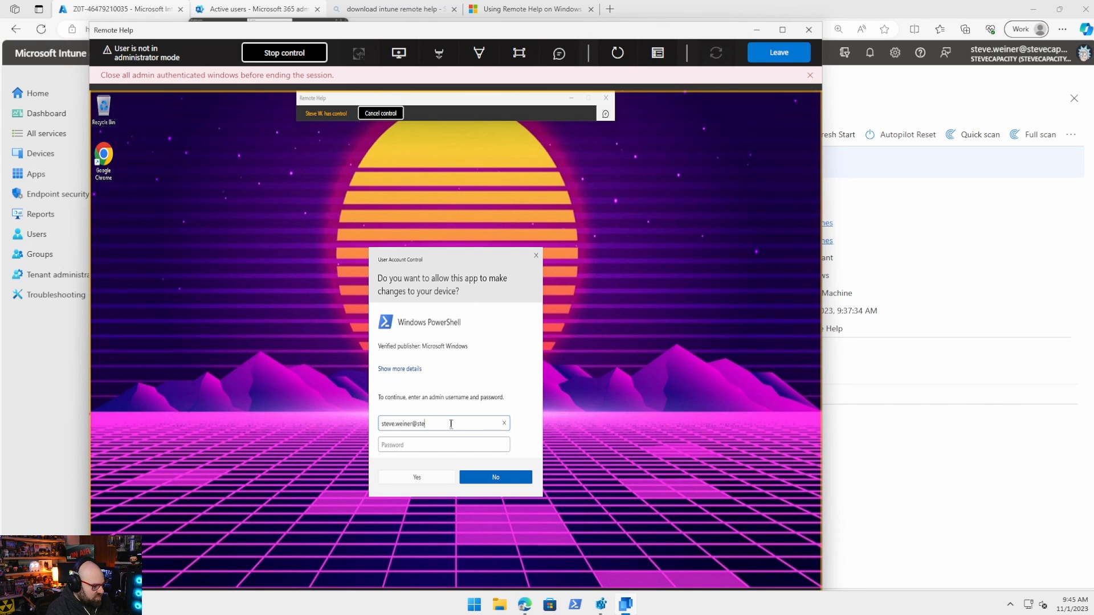
key("Tab")
type("••")
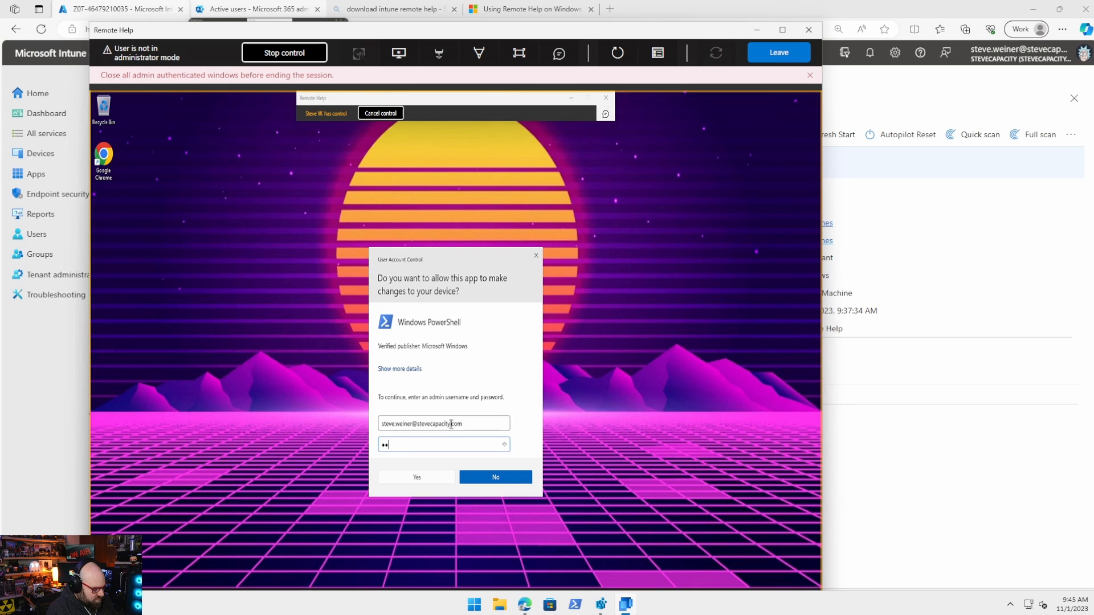
type("••••••••")
key("Return")
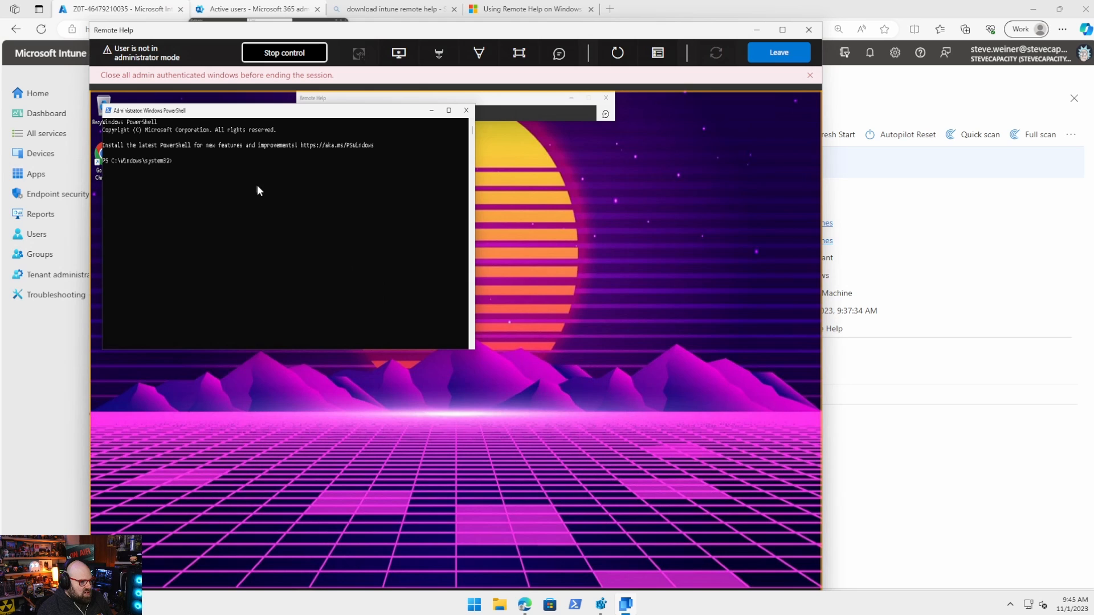
Run install-module burnttoast -scope AllUsers -Force in the elevated PowerShell
left_click(281, 240)
type("inst")
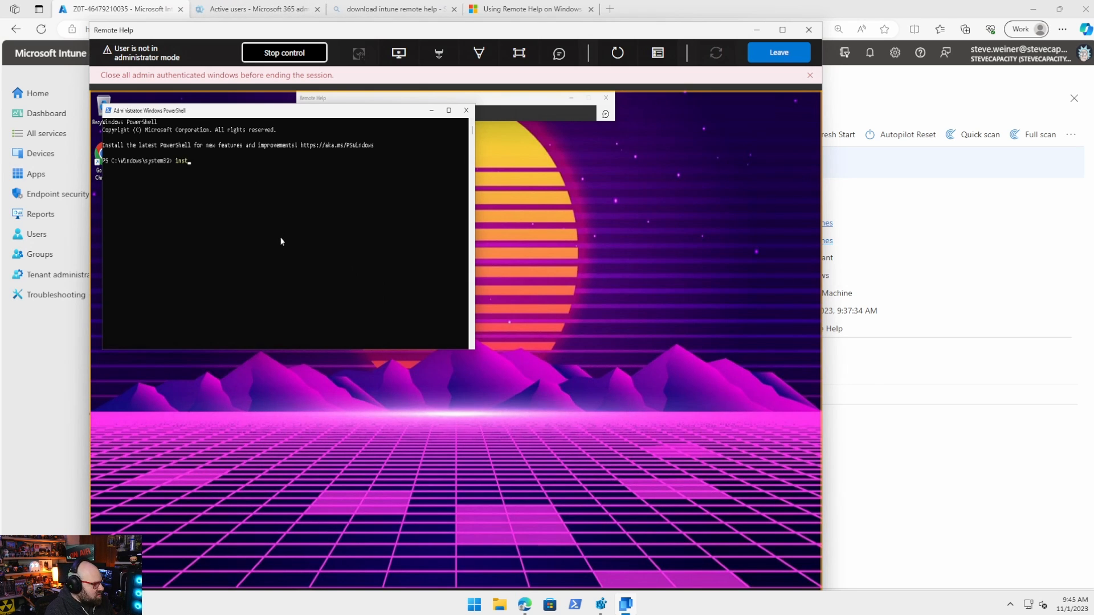
type("all-module burnttoast")
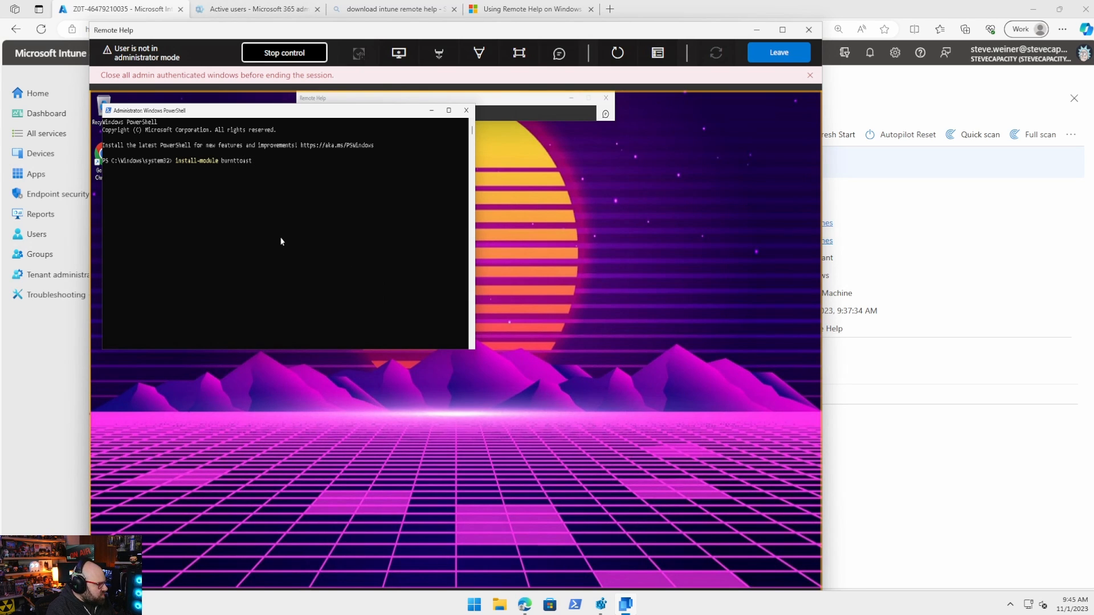
type(" -scope al")
key("Tab")
type("-Force")
key("Return")
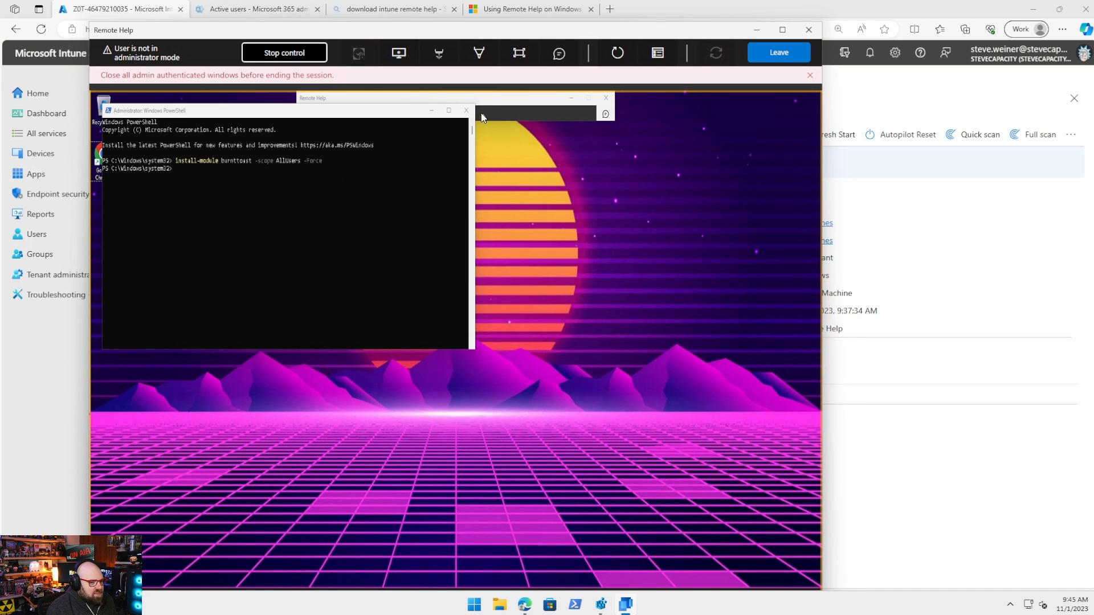
Close the admin PowerShell and start Chrome with Run as administrator
left_click(467, 112)
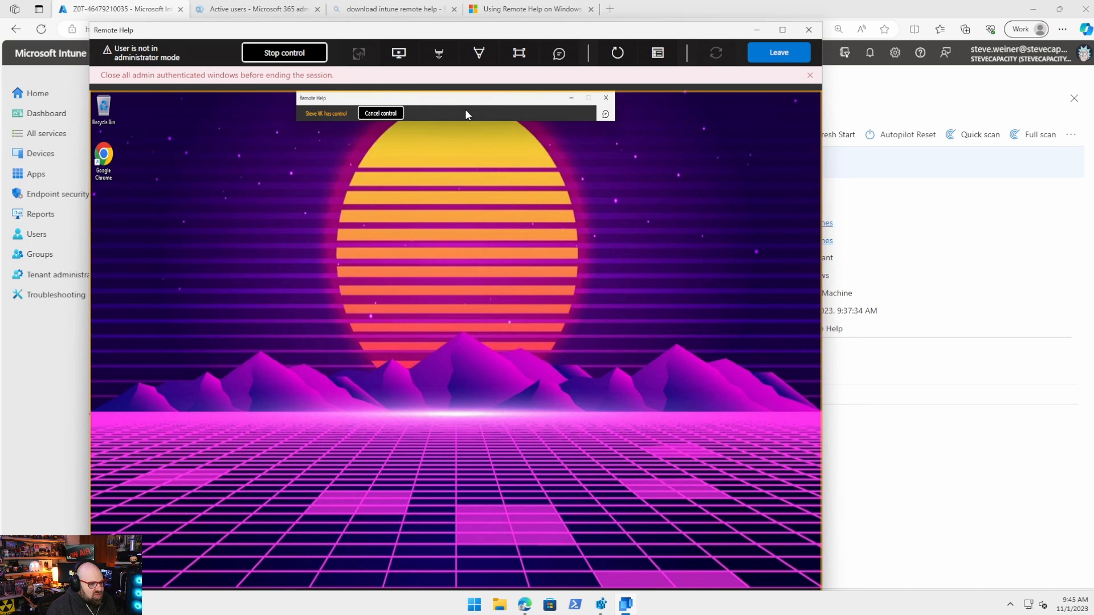
right_click(105, 155)
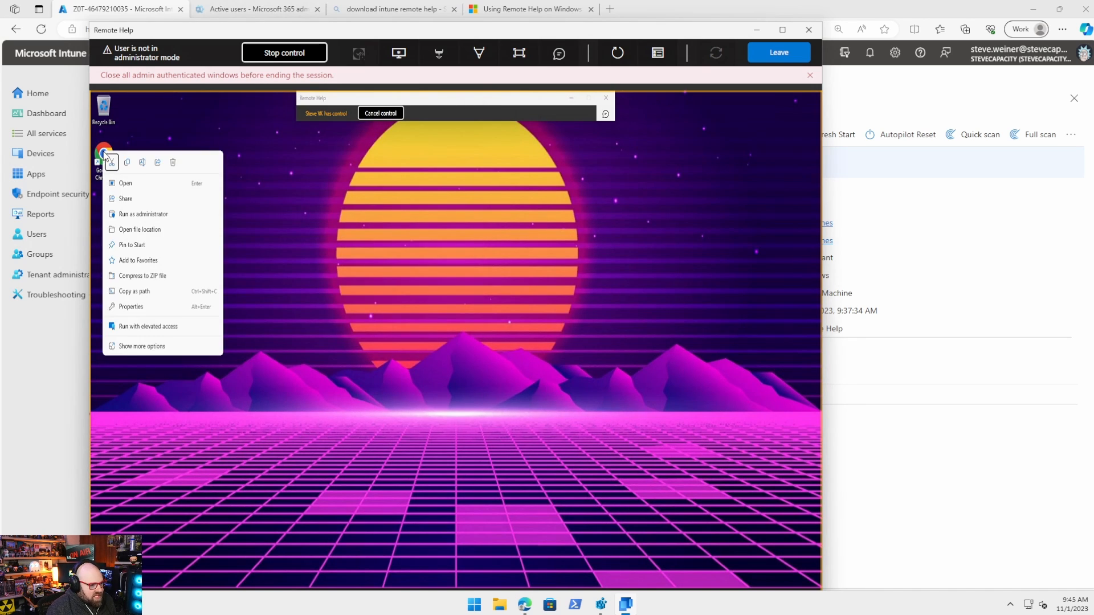
left_click(160, 216)
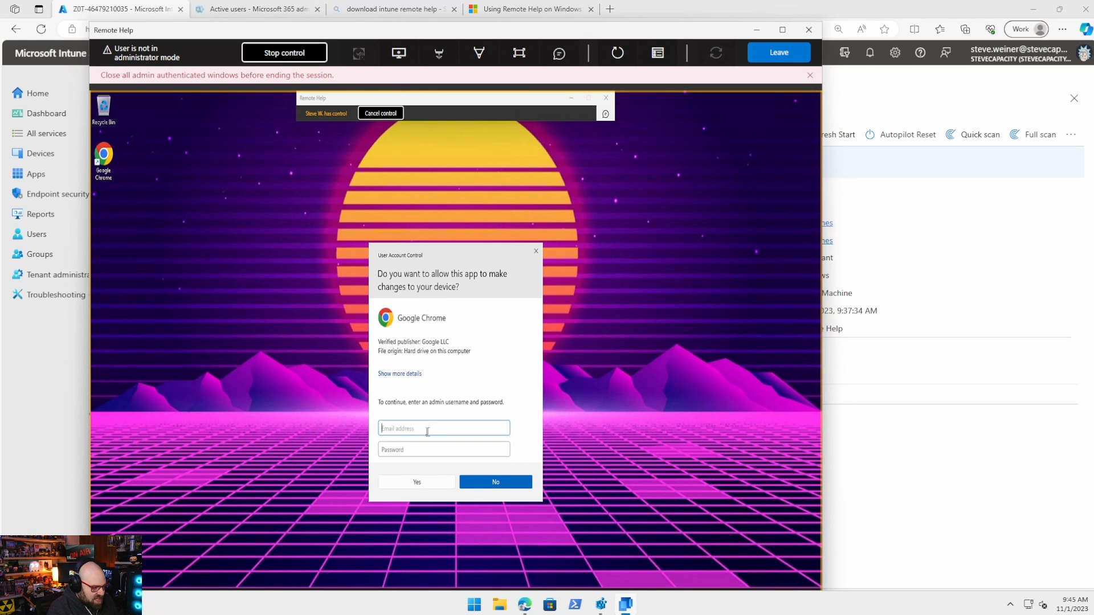
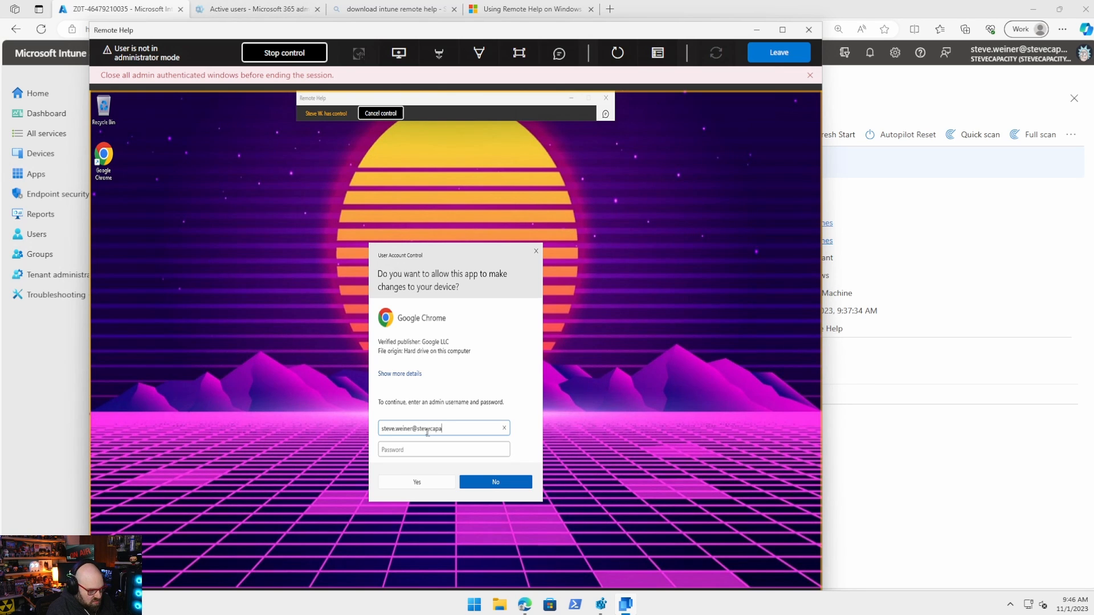
Approve Chrome's elevation with admin credentials, dismiss its privacy notice, and close it
key("Tab")
type("••••••••")
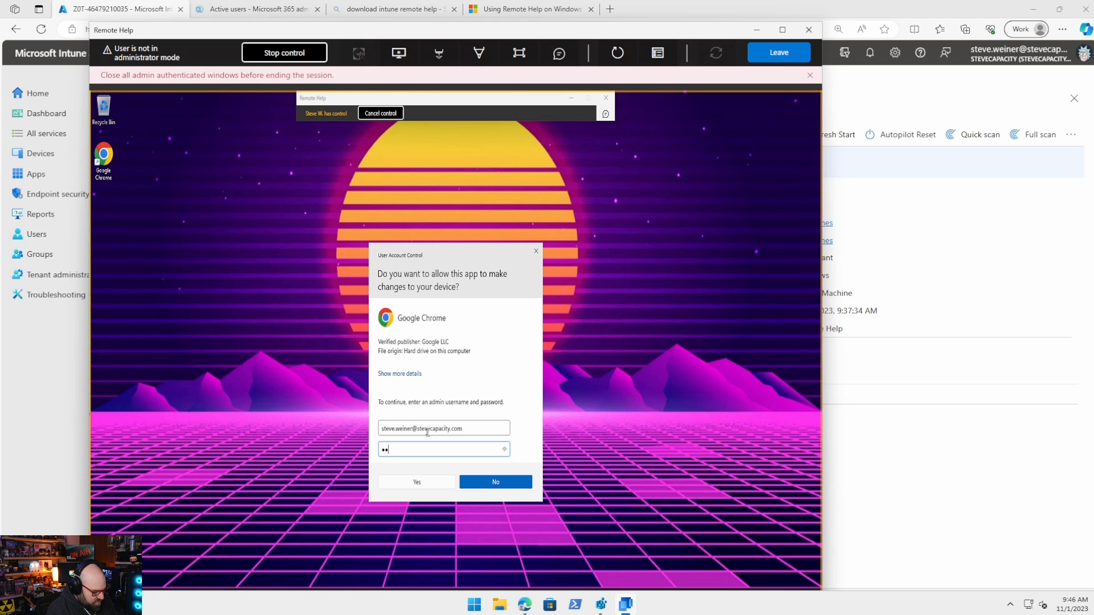
key("Return")
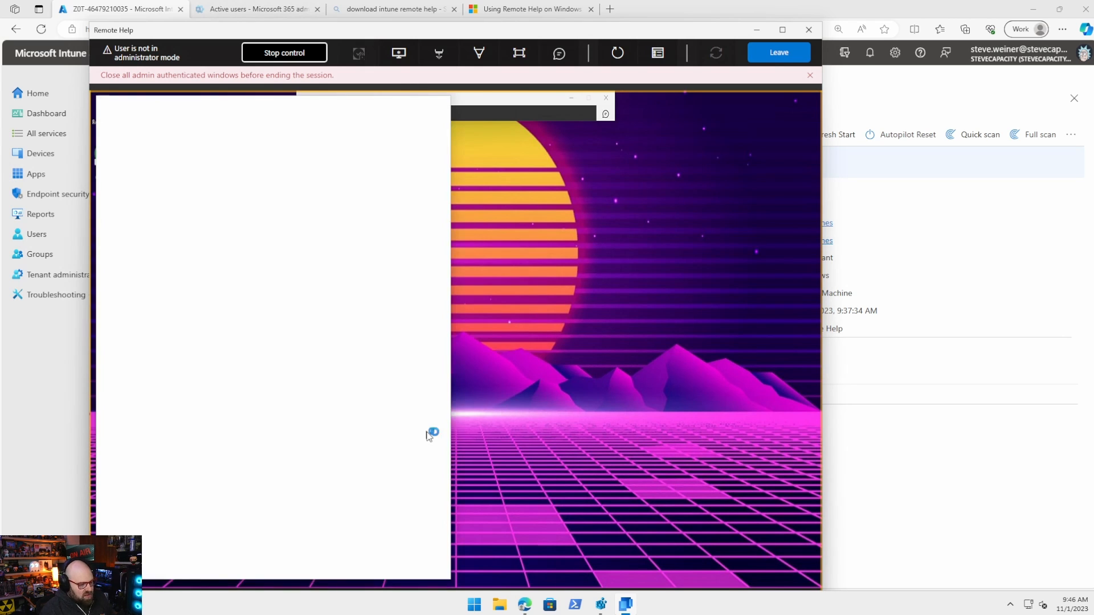
left_click(336, 437)
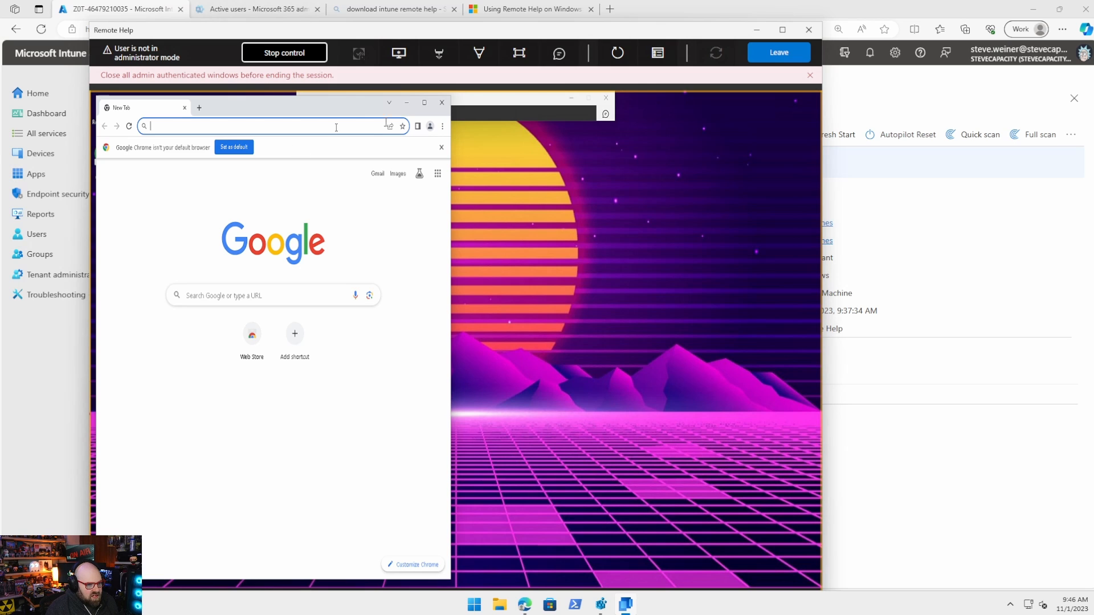
left_click(443, 104)
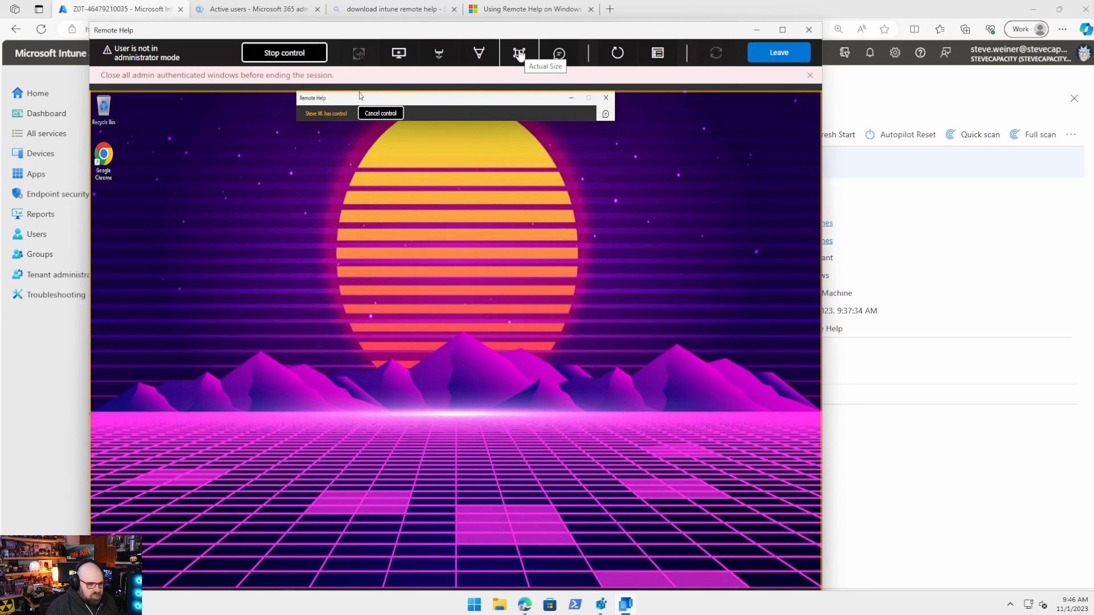
Send a chat message asking the user whether they can import the module now
left_click(559, 54)
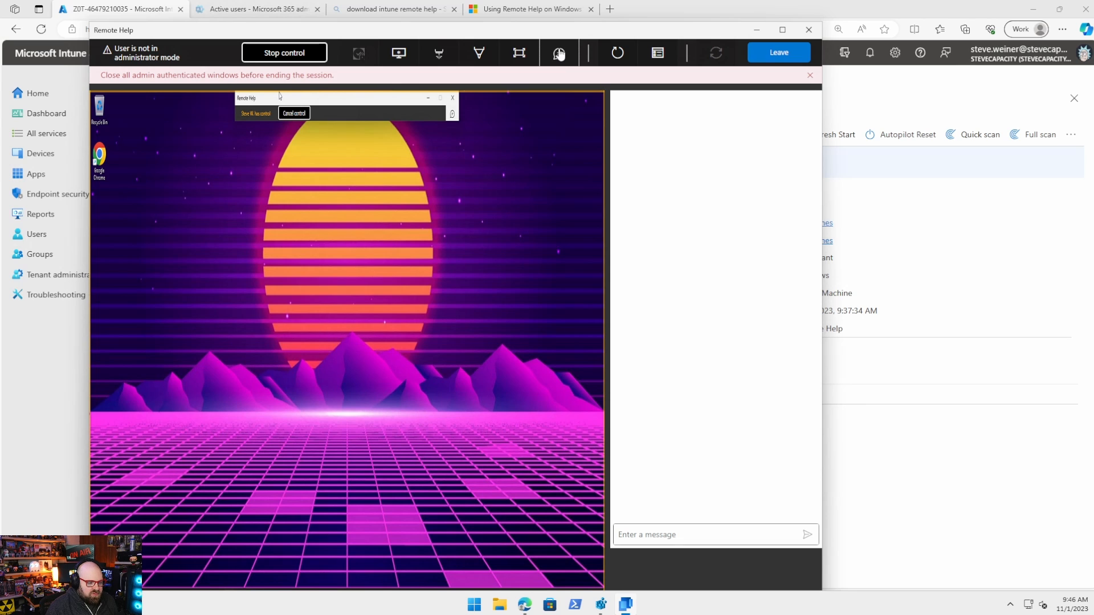
left_click(697, 527)
type("Hey R")
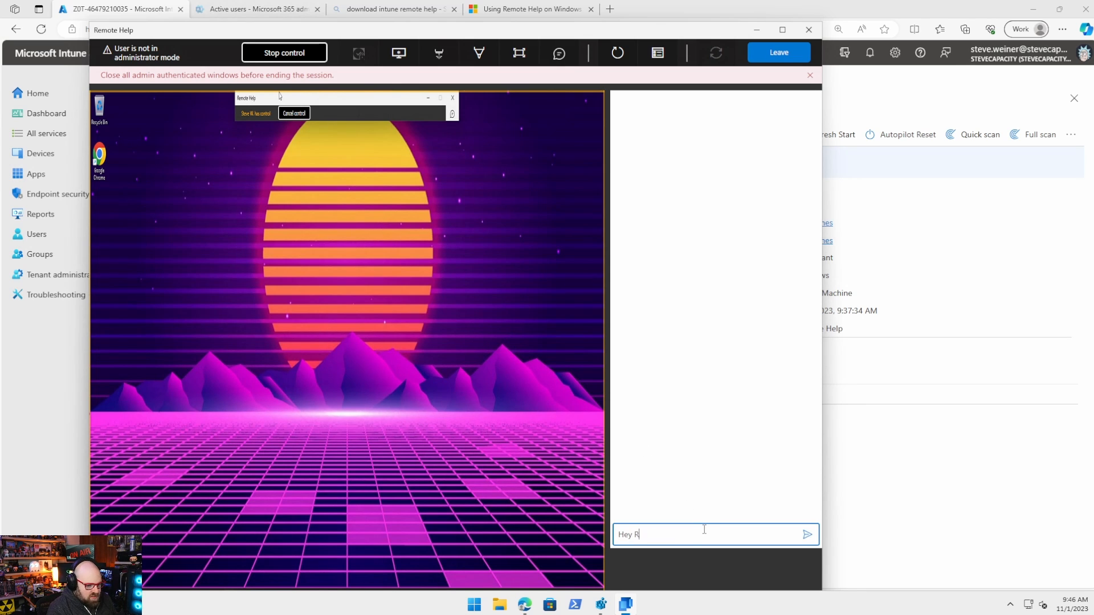
type("ick- let me know if you can imp")
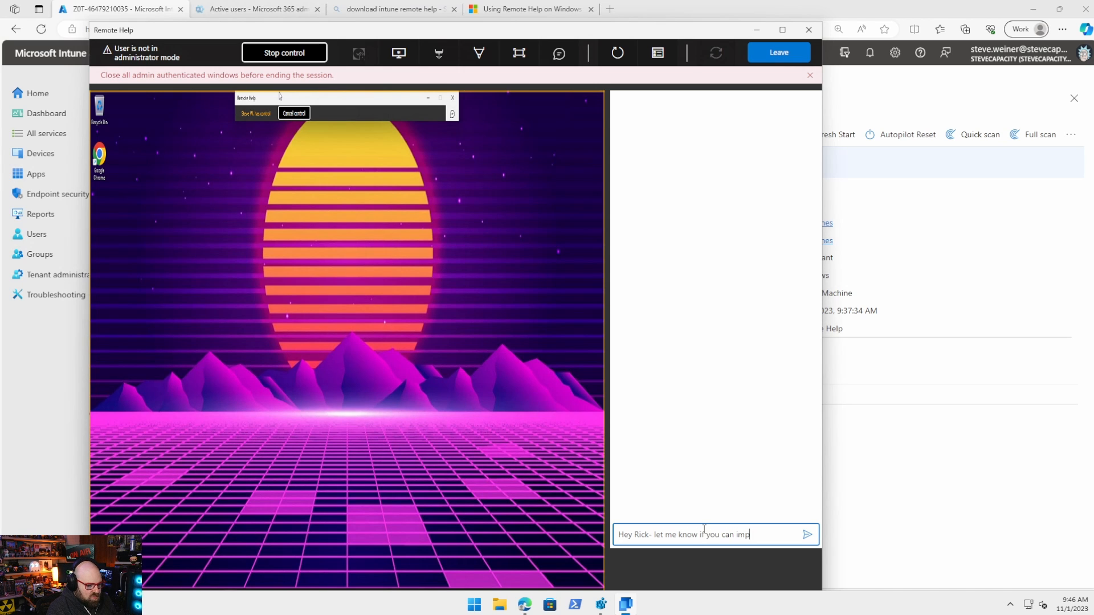
type("ort theis module now.")
key("Return")
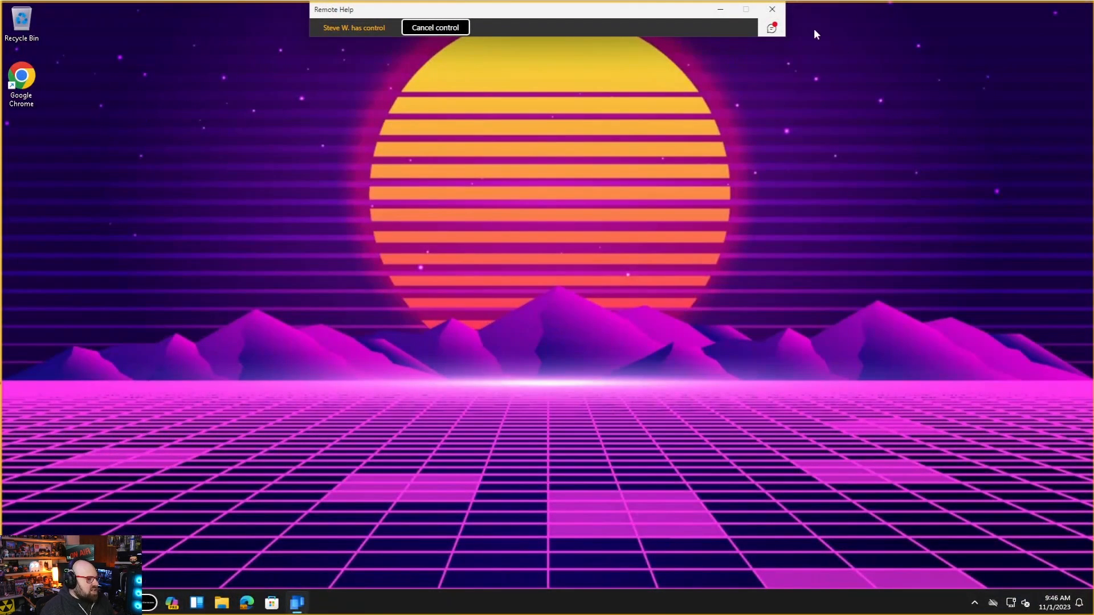
Read the technician's chat message, then run 'Import-Module burnttoast' in Windows PowerShell
left_click(772, 31)
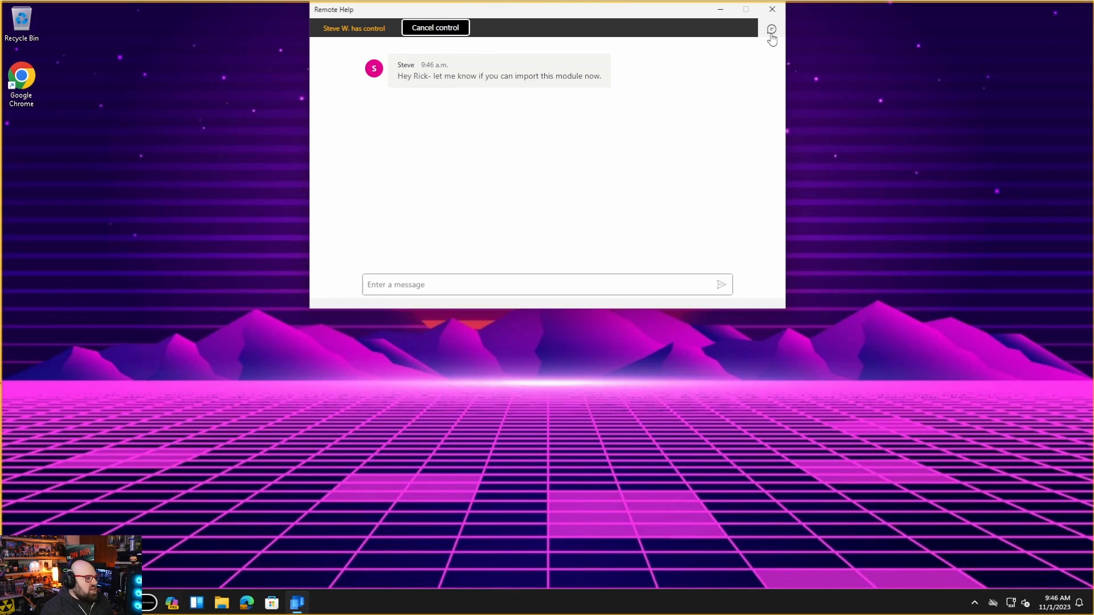
left_click(470, 284)
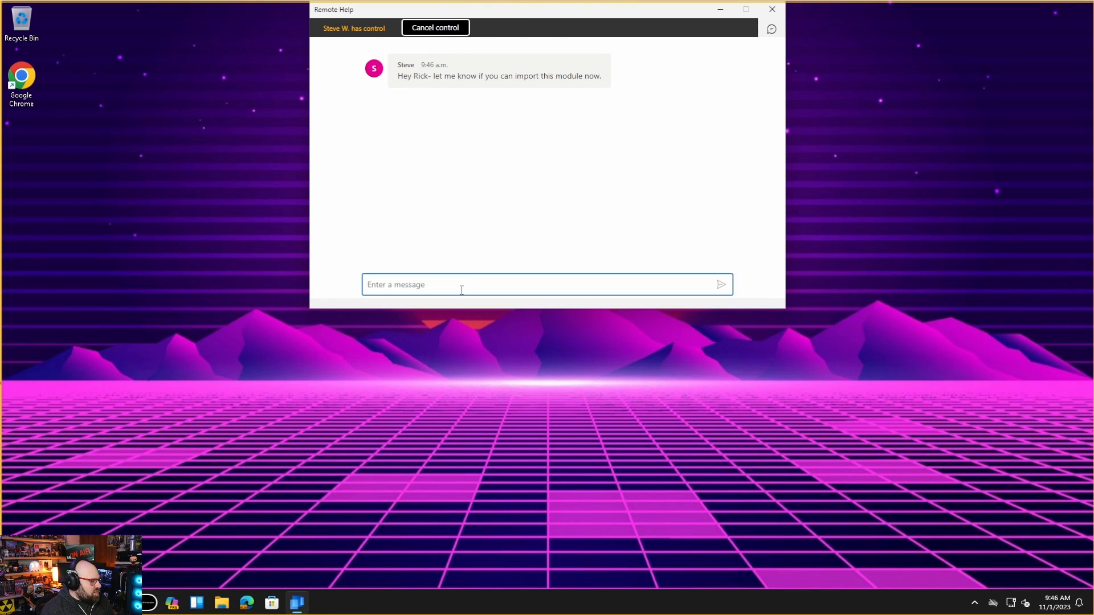
key("super")
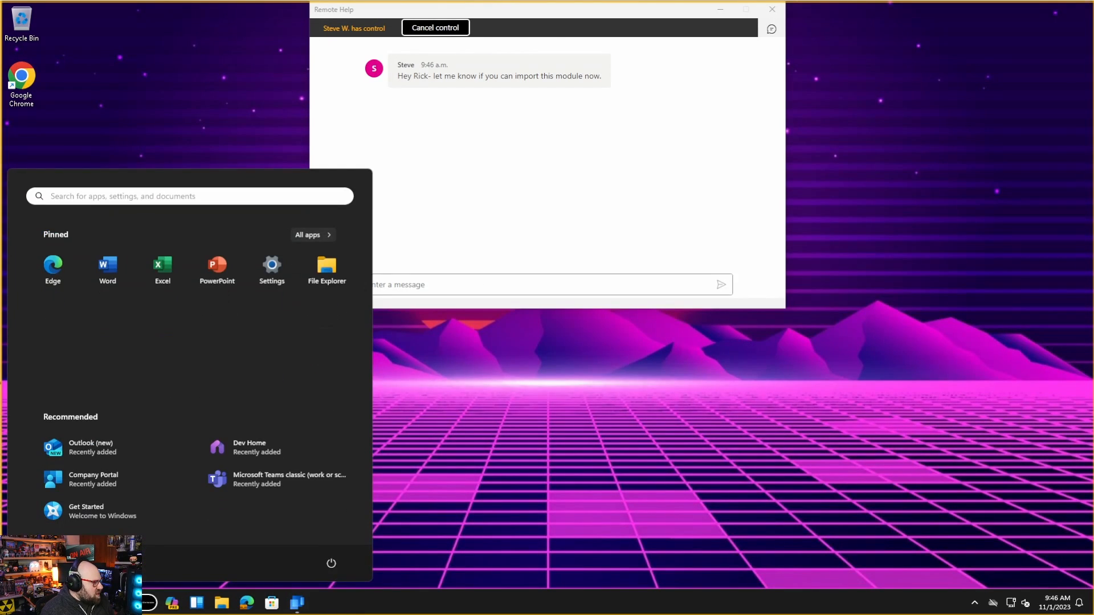
type("powershell")
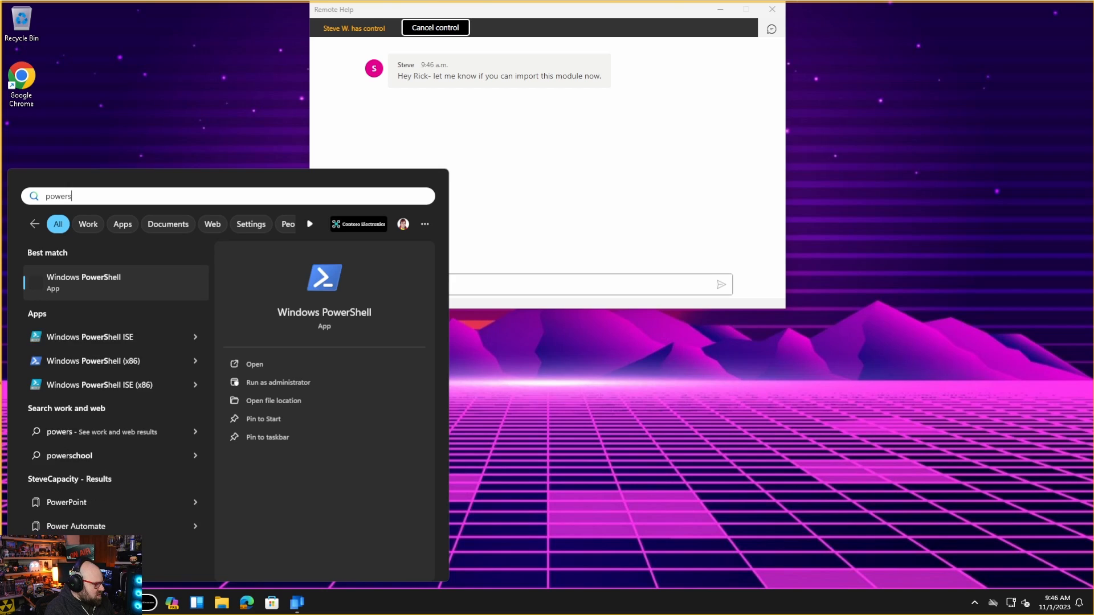
key("Return")
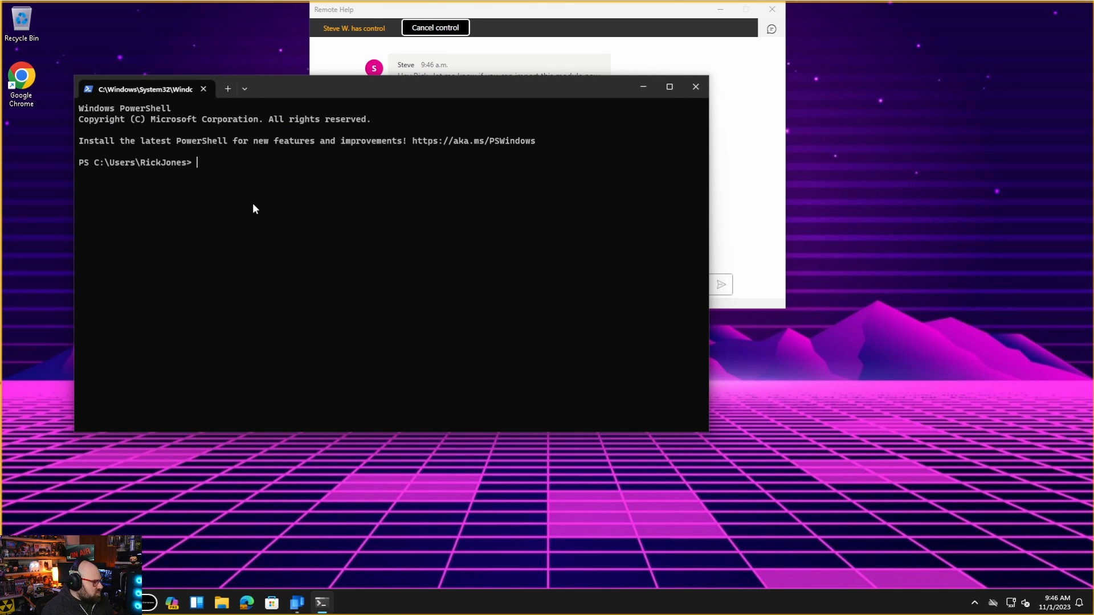
type("Import-Module")
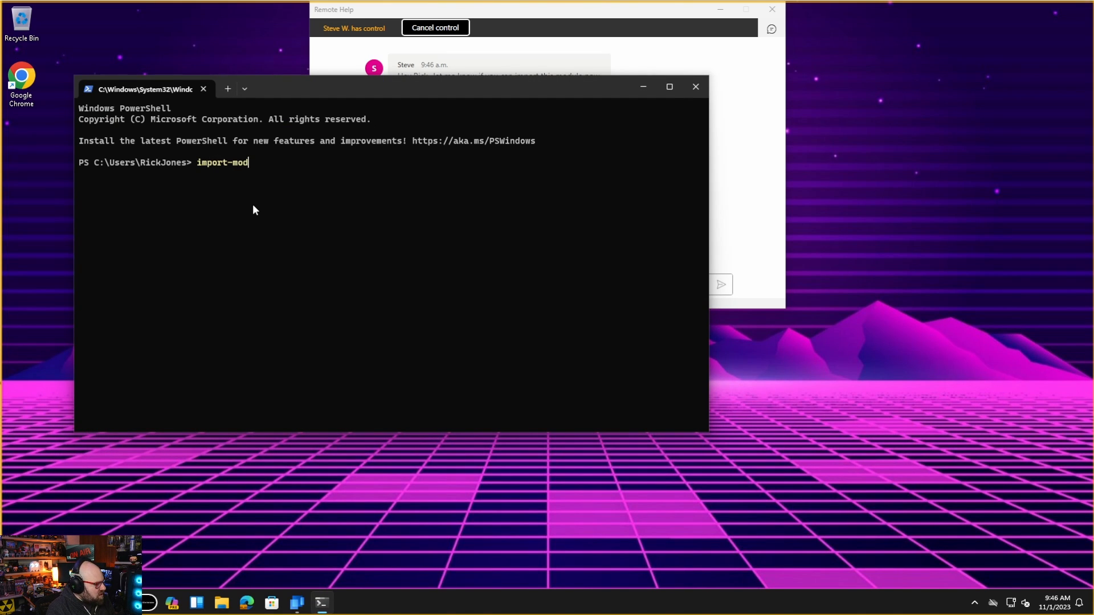
type(" burnttoast")
key("Return")
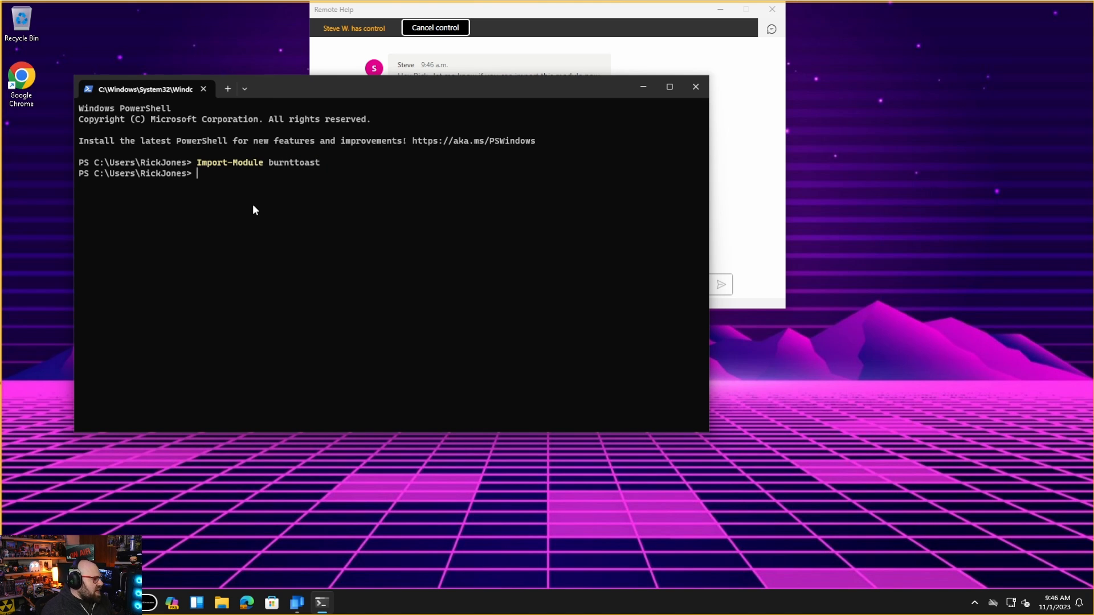
Reply 'Yes that worked. Thanks' to the technician in the Remote Help chat
left_click_drag(314, 86, 282, 231)
left_click(539, 165)
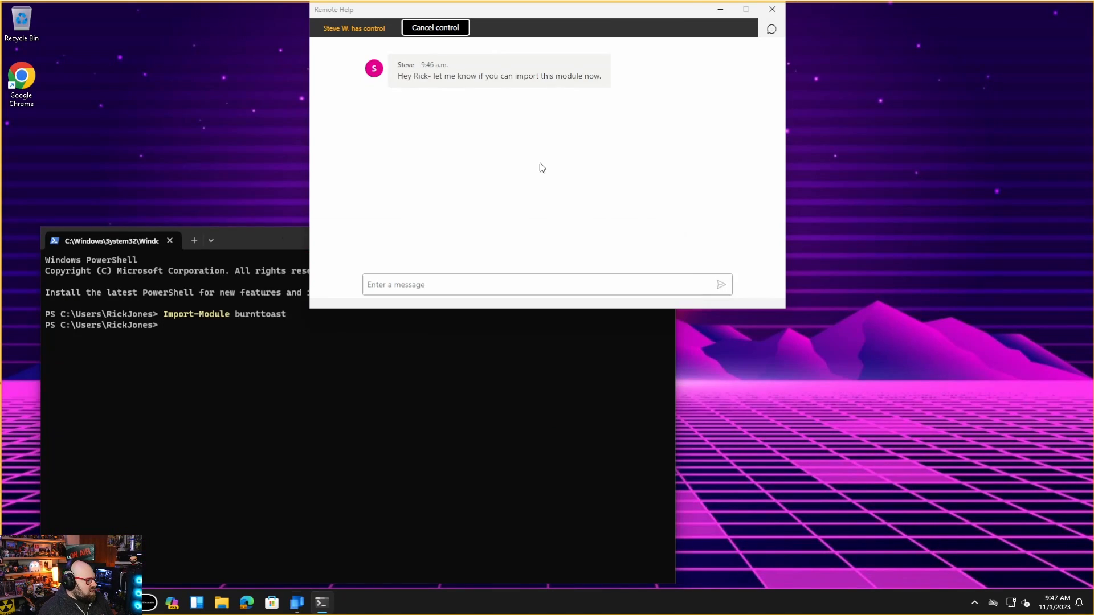
left_click(501, 275)
type("Y")
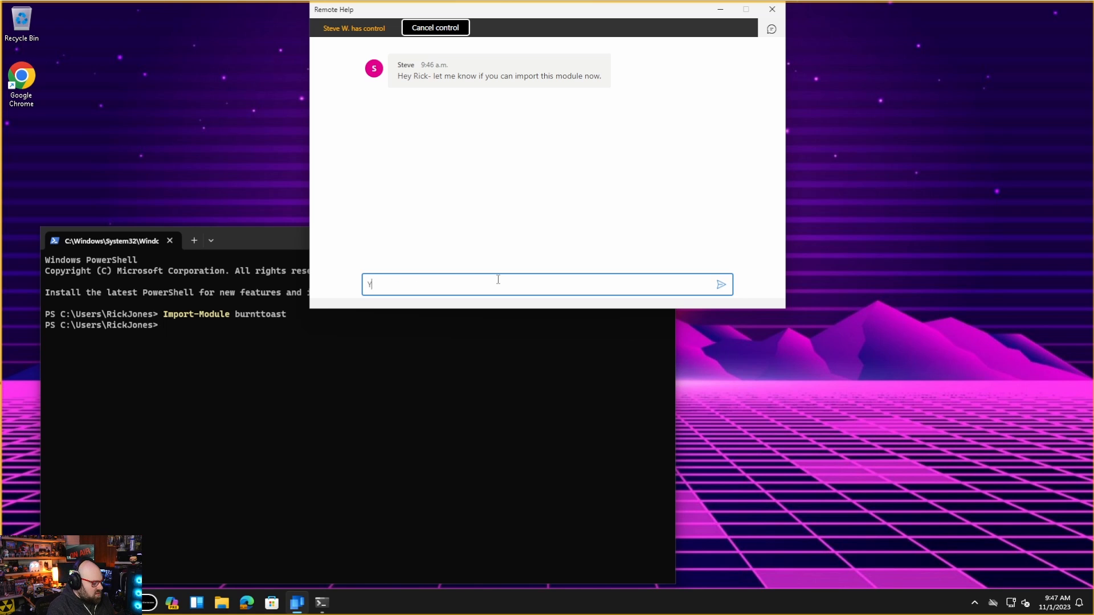
type("es that worked. ")
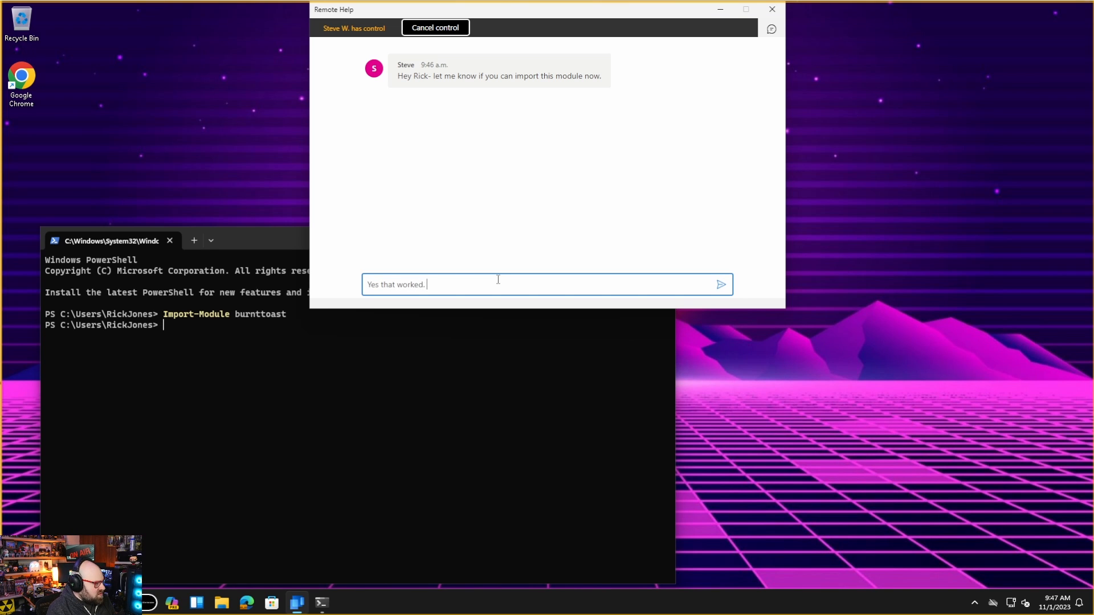
type(" Thanks")
key("Return")
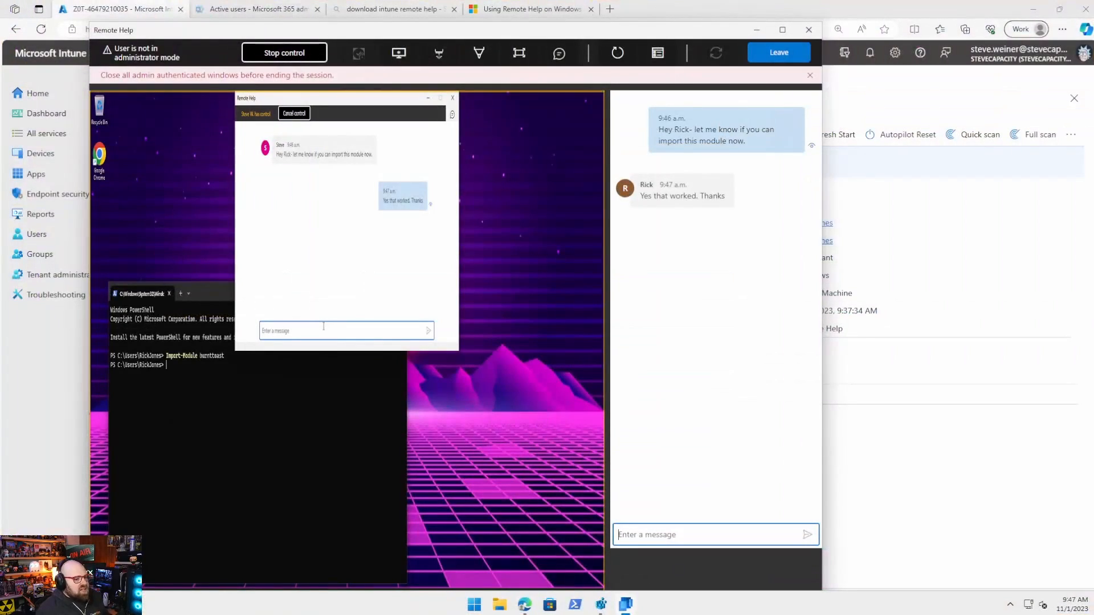
Send the user the chat reply 'Great to hear'
left_click(429, 269)
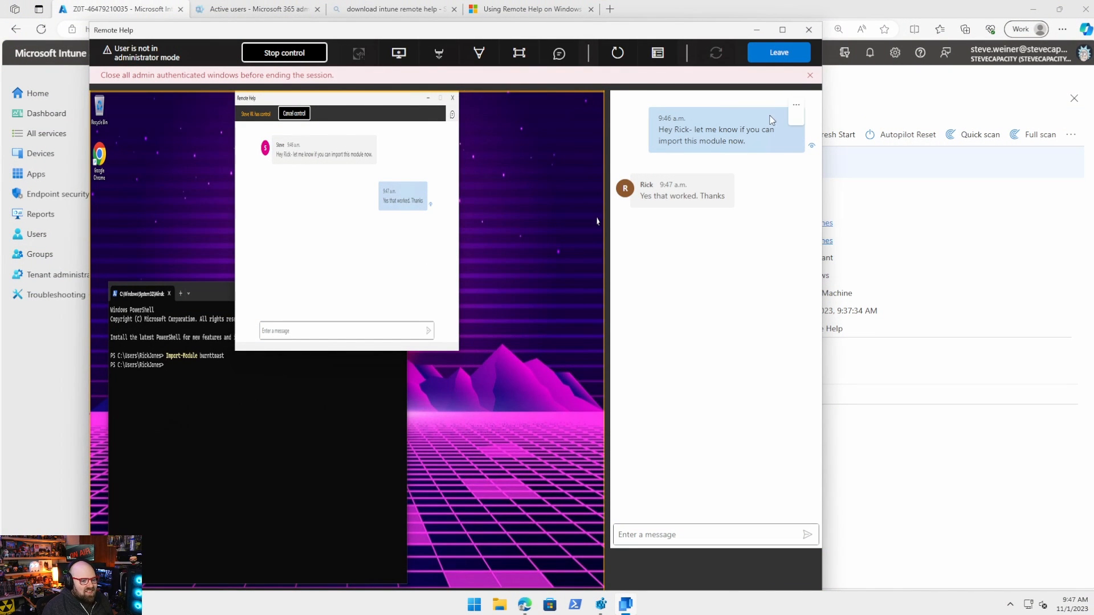
left_click(698, 535)
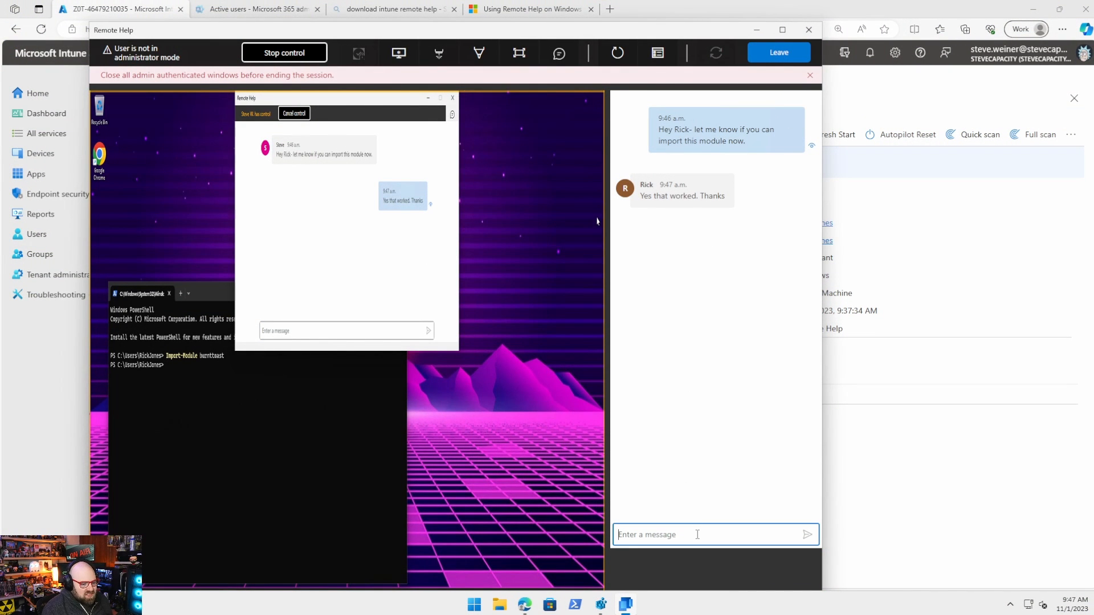
type("Great to hear")
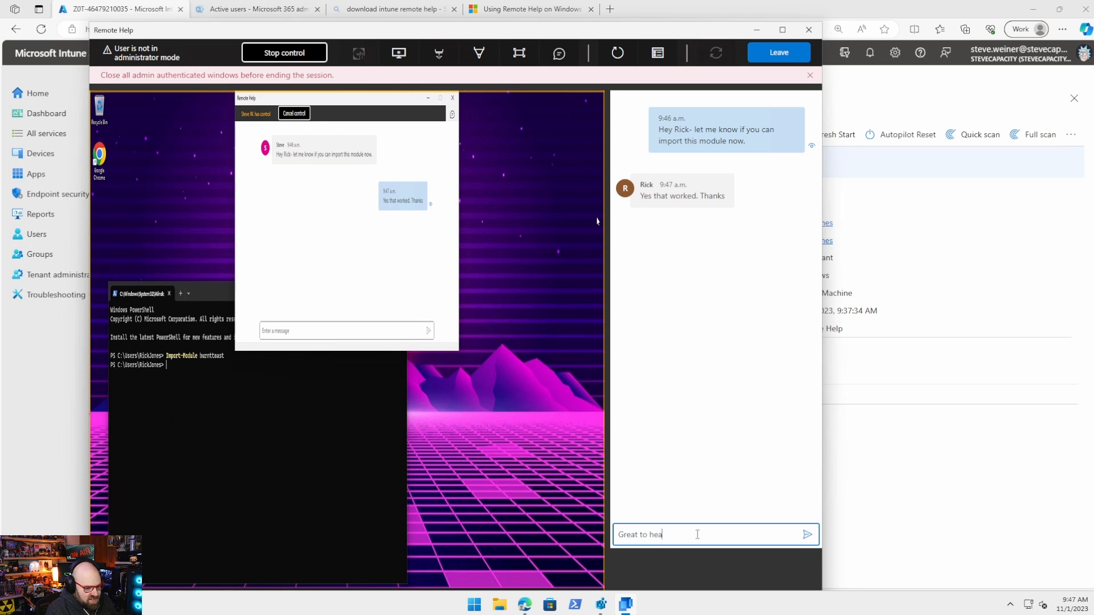
key("Return")
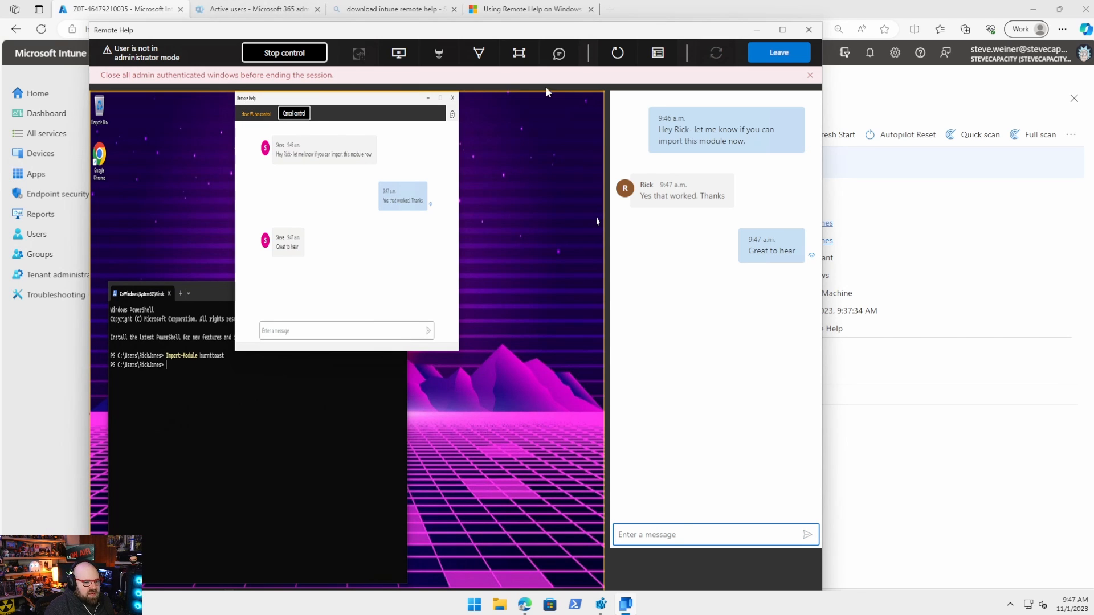
Hide the chat panel to enlarge the remote desktop view
left_click(559, 54)
left_click(559, 53)
left_click(559, 54)
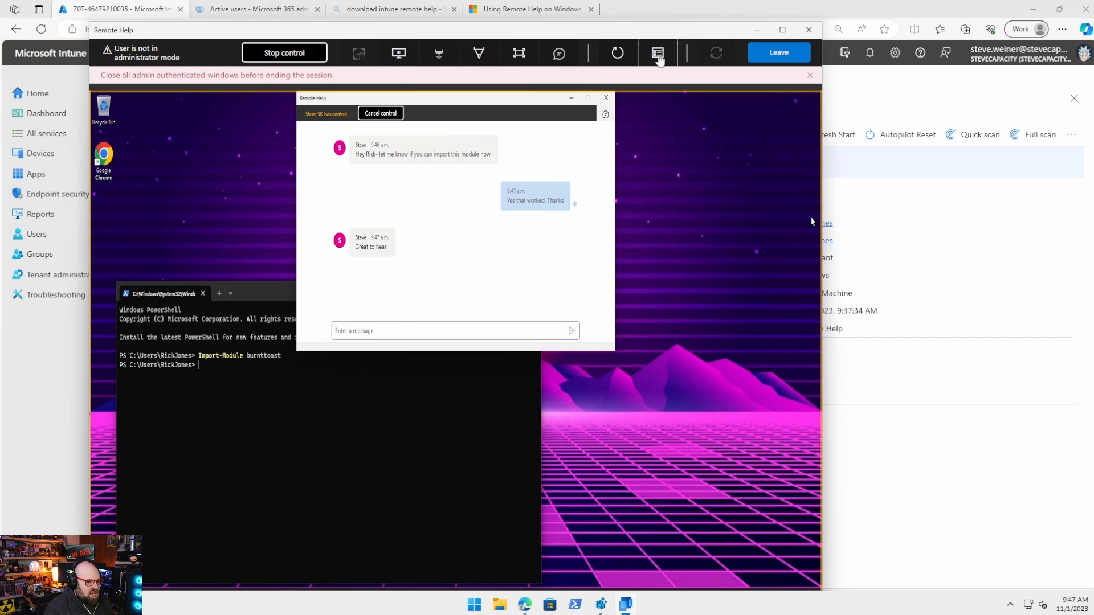
left_click(658, 56)
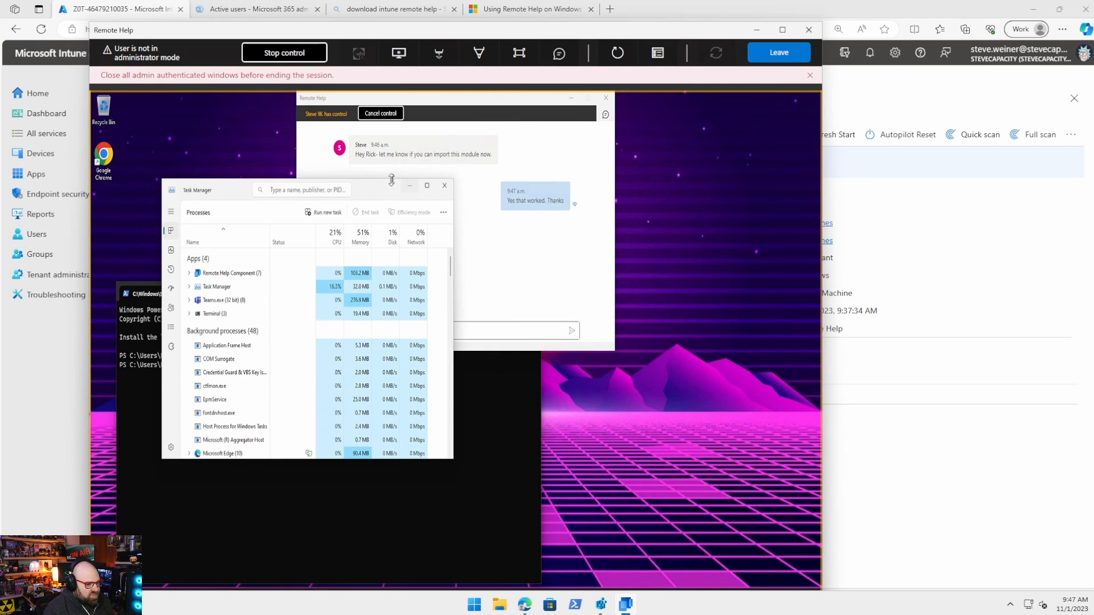
left_click_drag(367, 193, 399, 183)
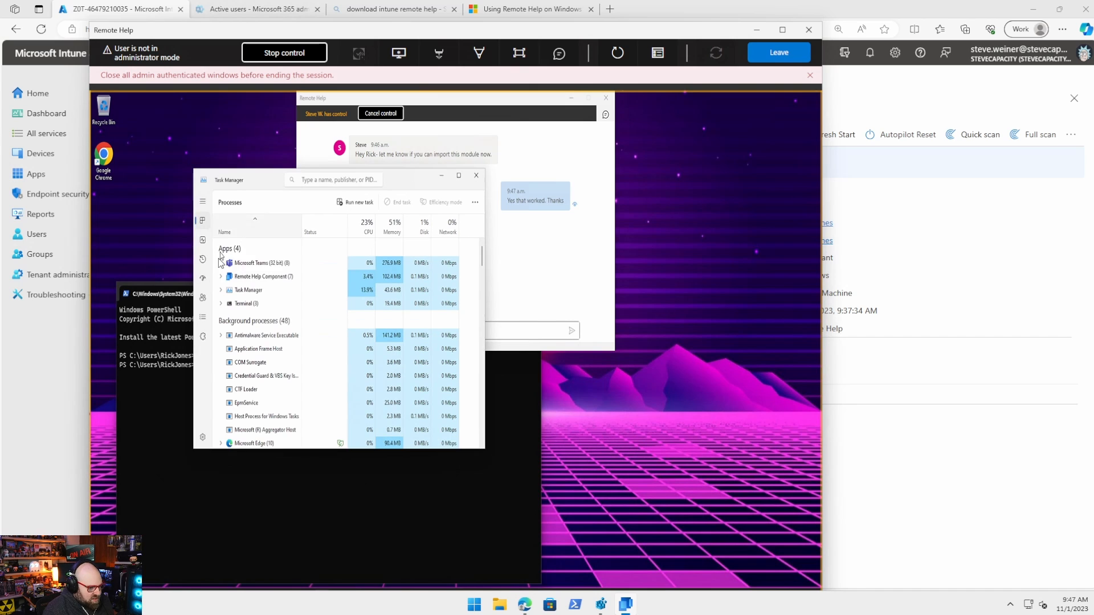
left_click(203, 241)
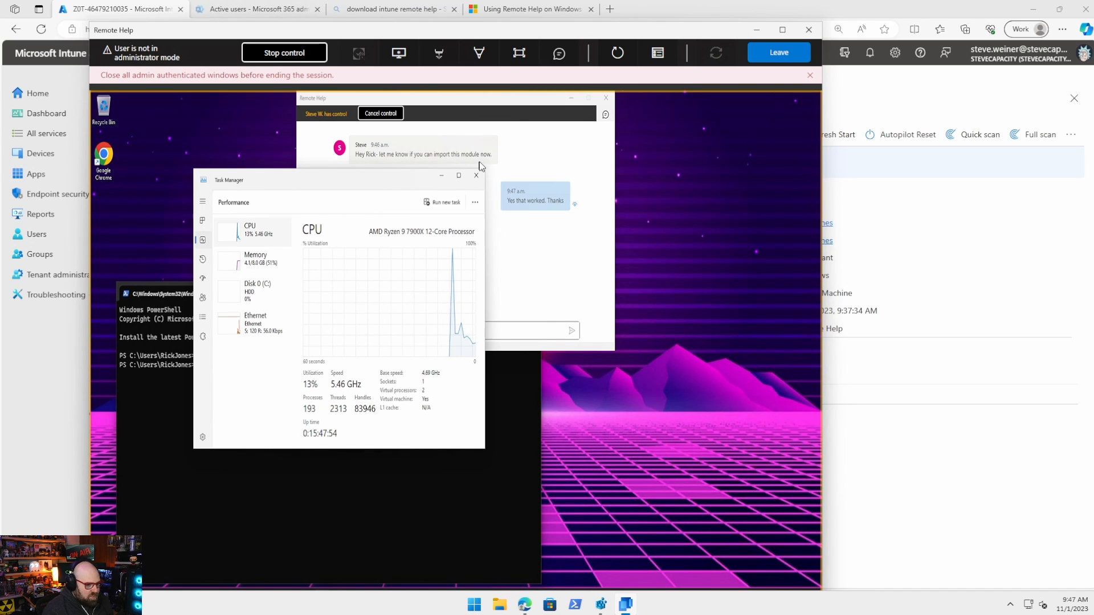
left_click(203, 202)
left_click(476, 176)
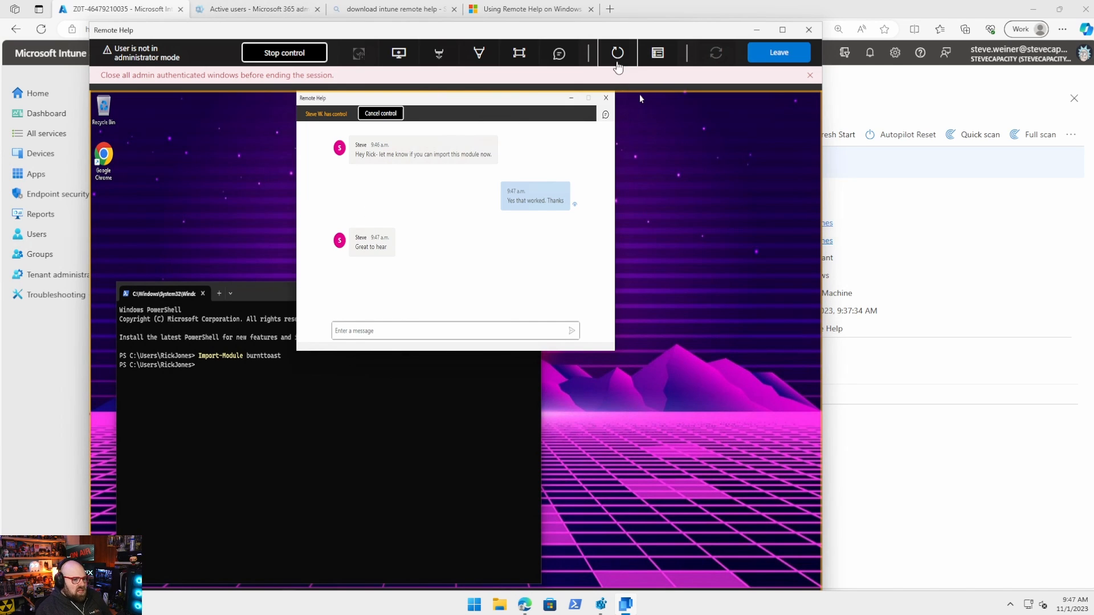
Restart the remote device from the Remote Help toolbar after closing its PowerShell terminal
left_click(618, 53)
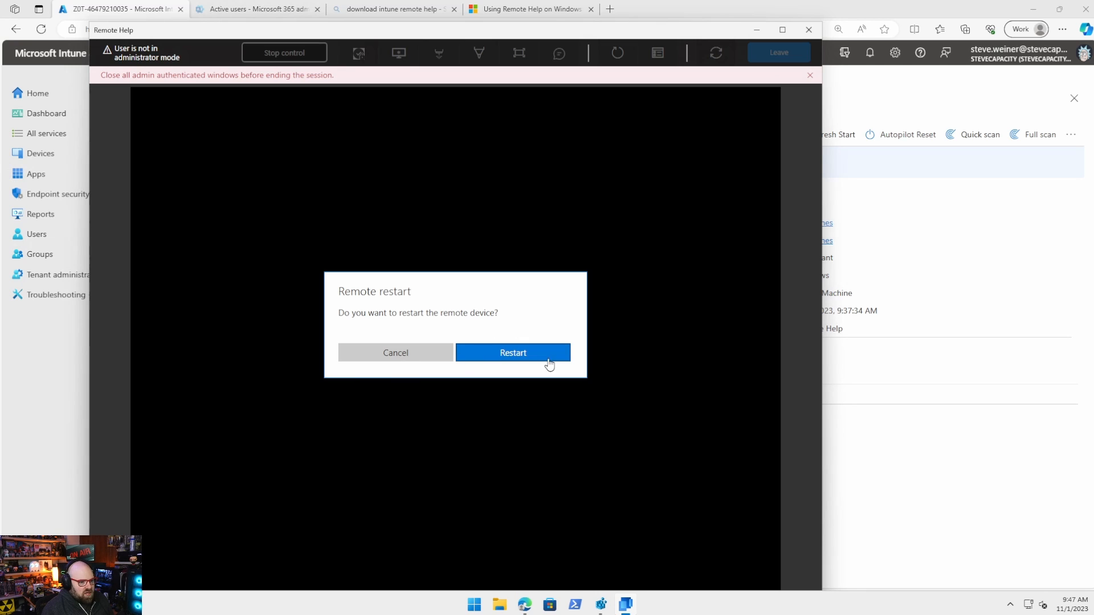
left_click(483, 355)
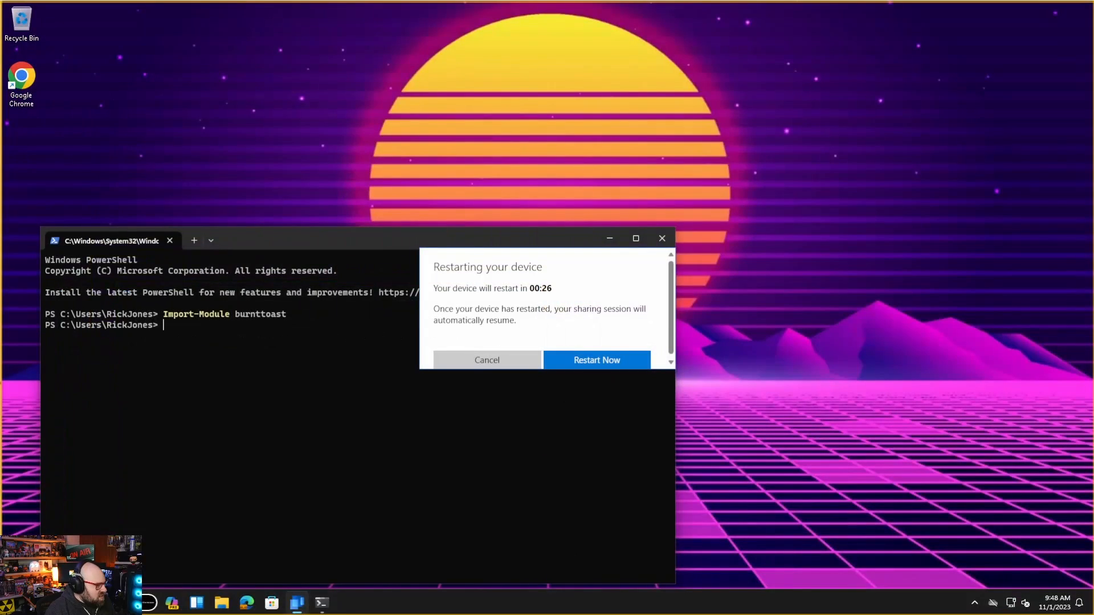
left_click(500, 242)
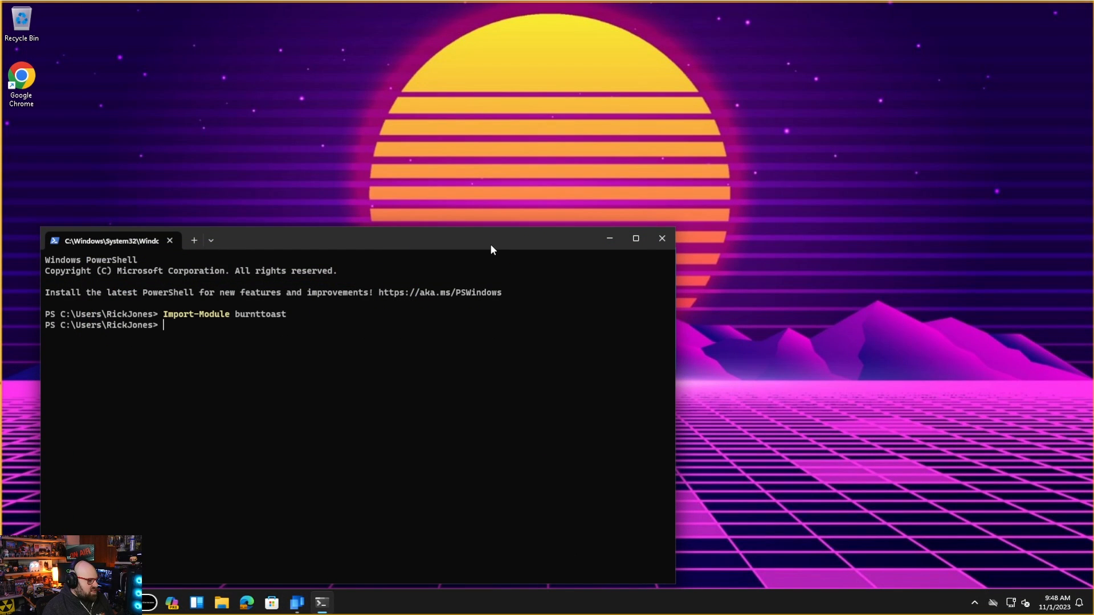
left_click(661, 238)
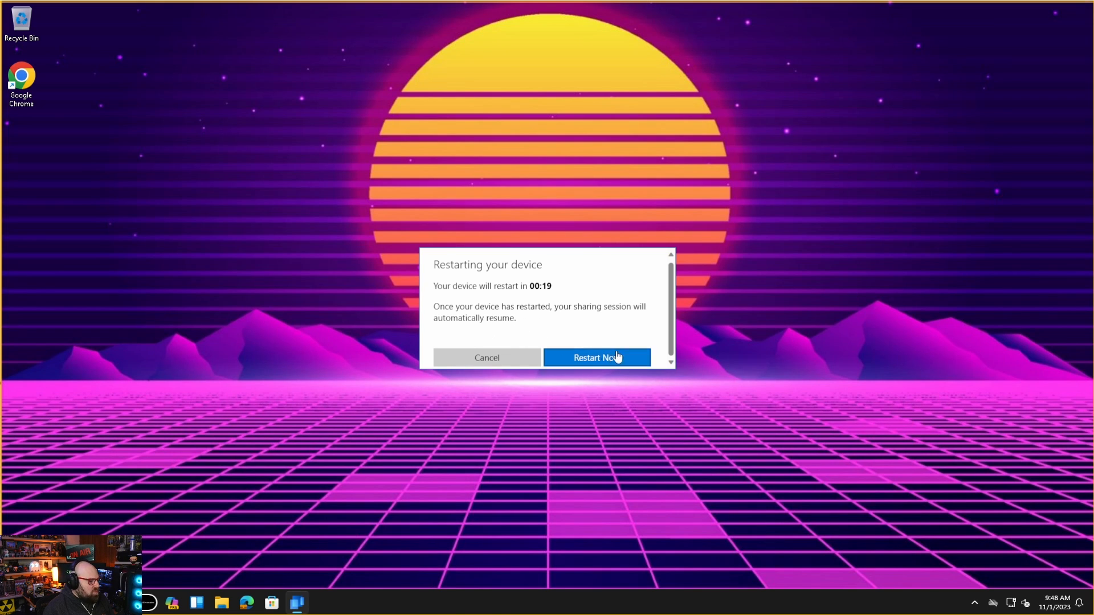
left_click(577, 358)
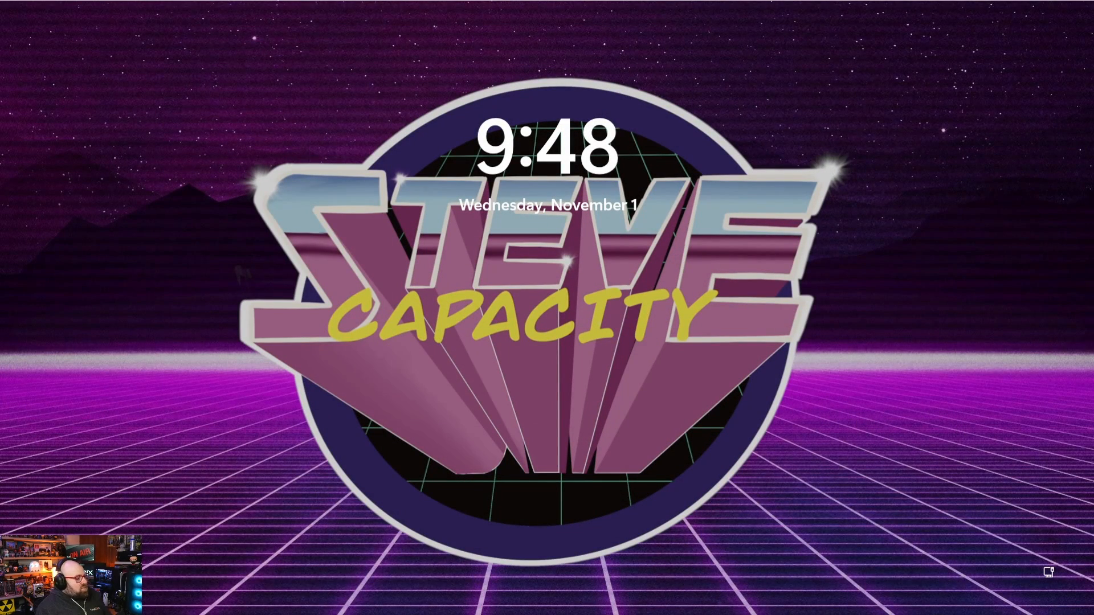
Sign back in on the lock screen with the account password
left_click(521, 348)
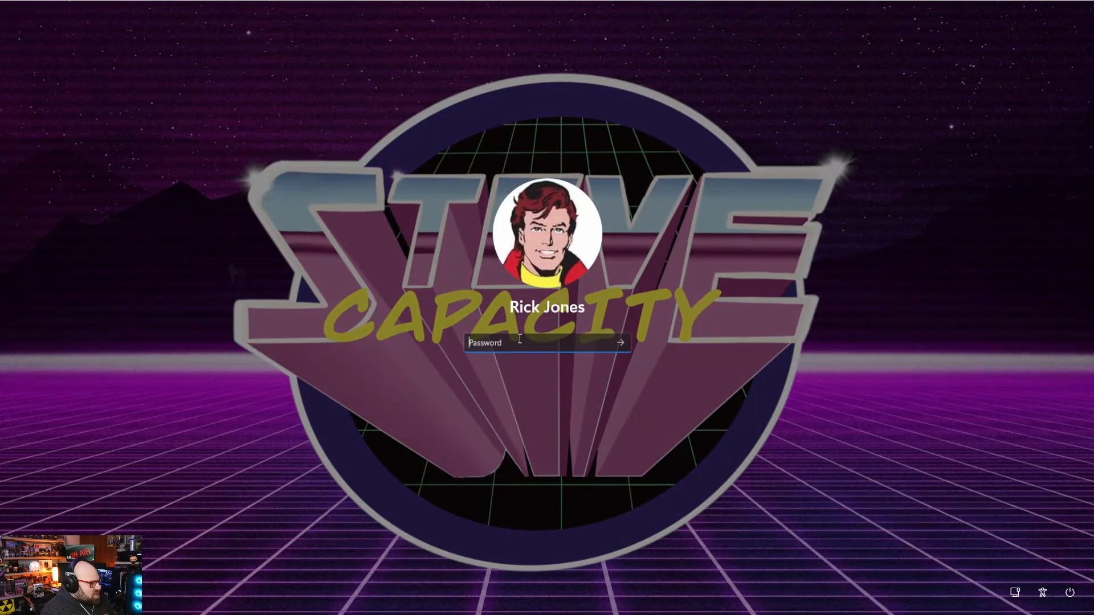
type("•")
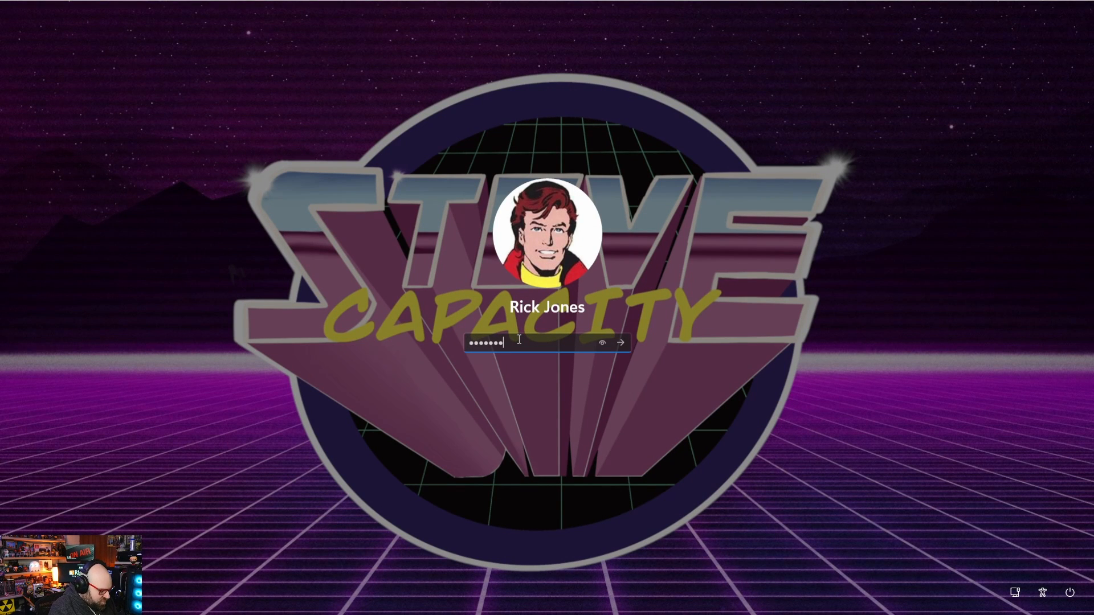
key("Return")
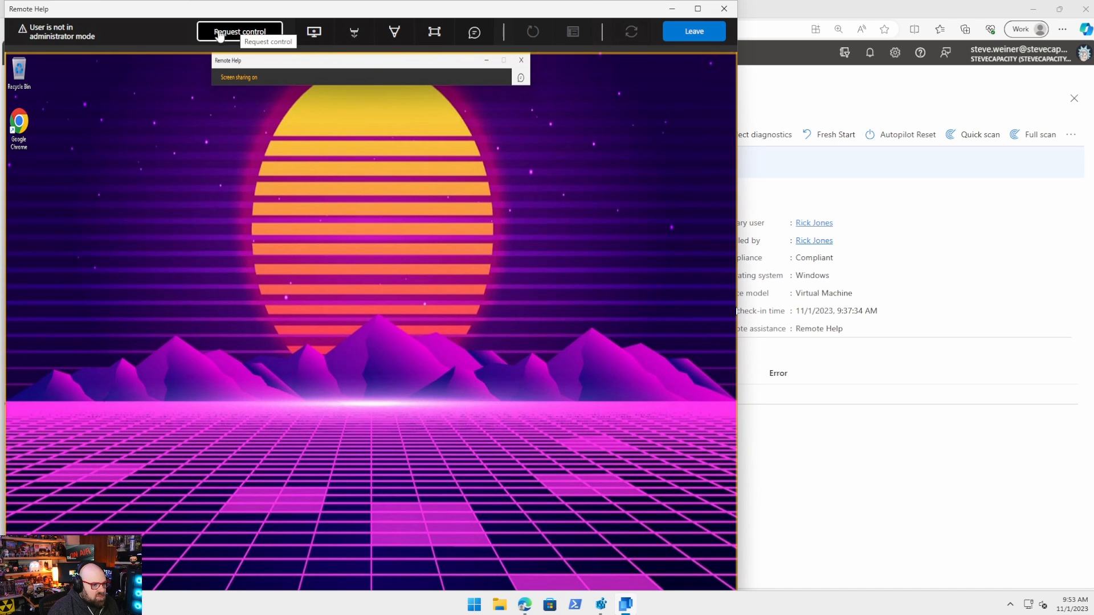
Ask the user 'Everything work now?' in the Remote Help chat
left_click_drag(237, 14, 299, 25)
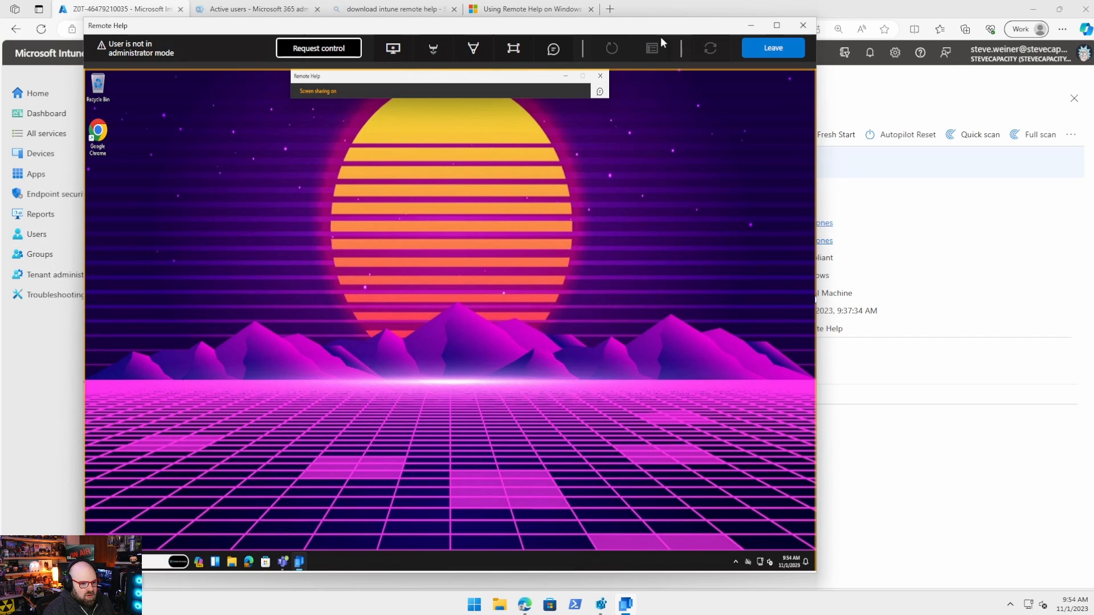
left_click(553, 48)
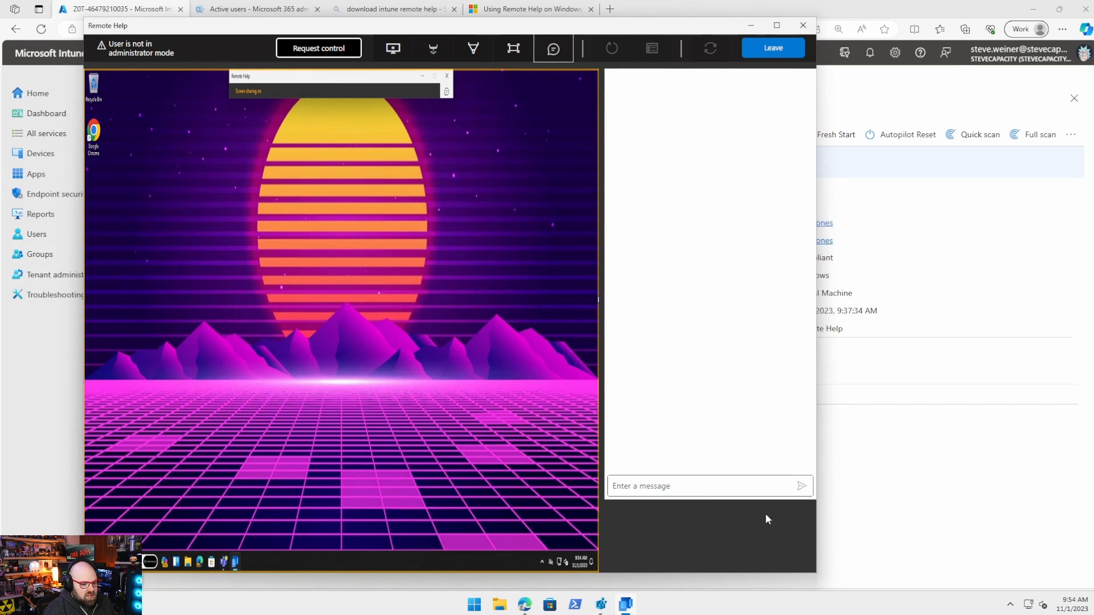
left_click(693, 487)
type("Everything work no")
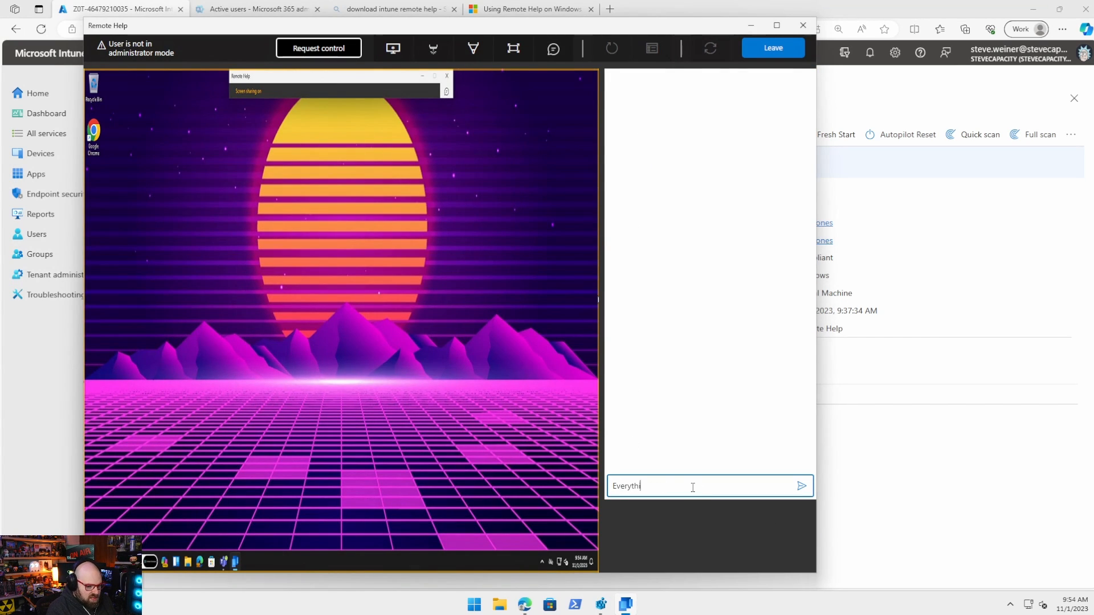
type("w?")
key("Return")
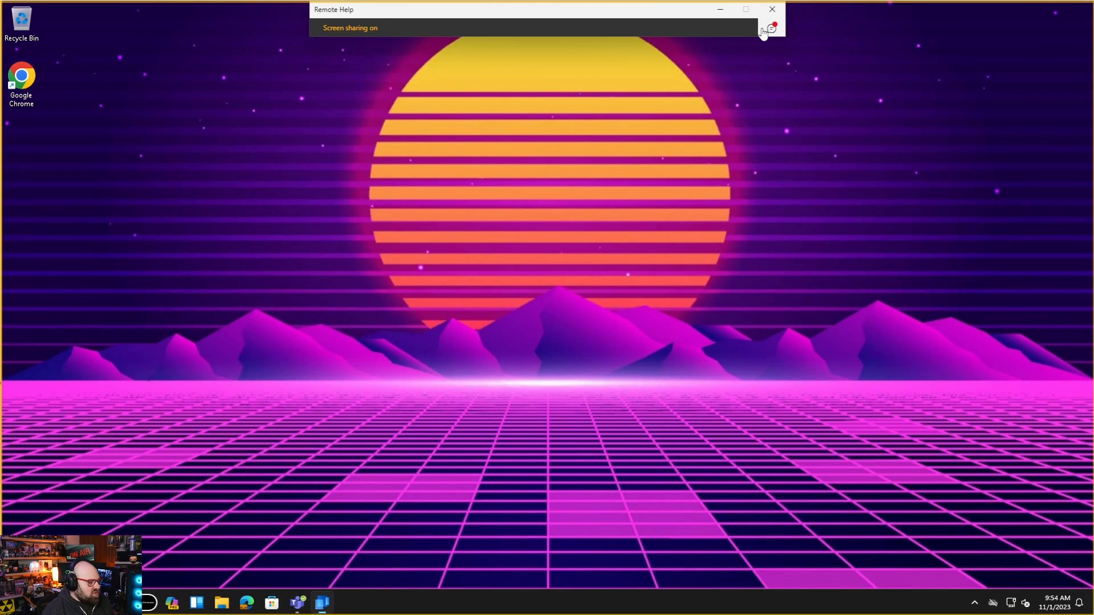
Answer the technician with 'All good- thanks for the help' in the chat
left_click(764, 33)
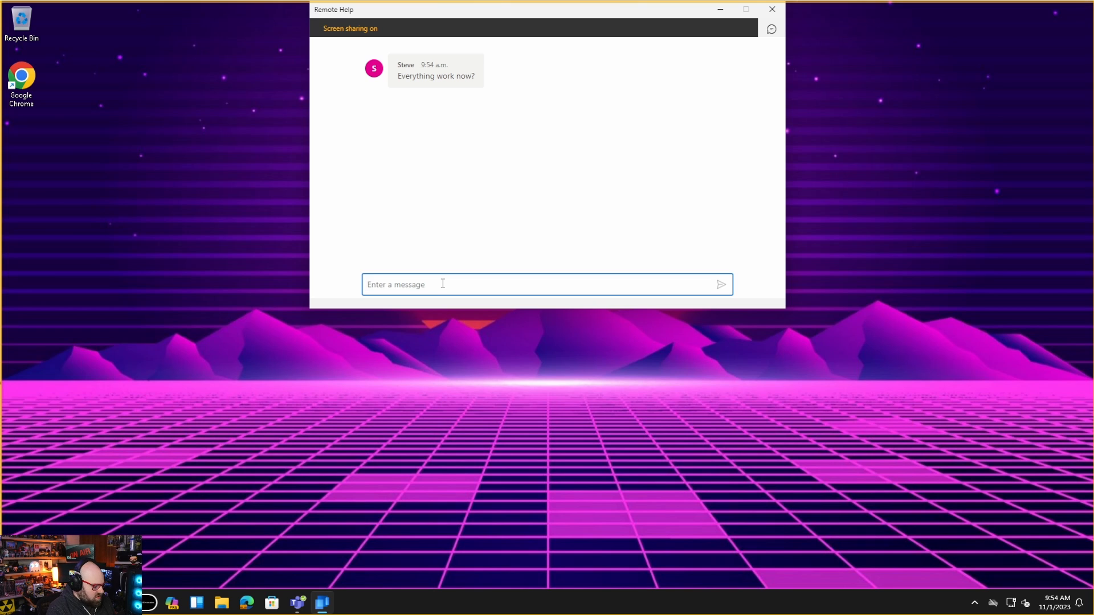
type("All good- thanks ")
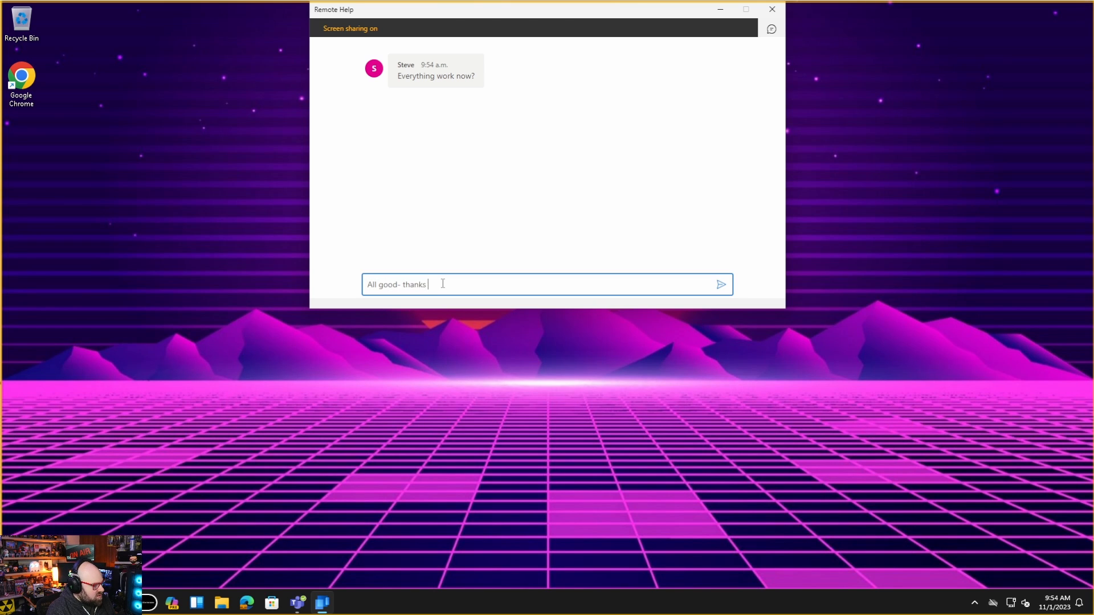
type("for the hel")
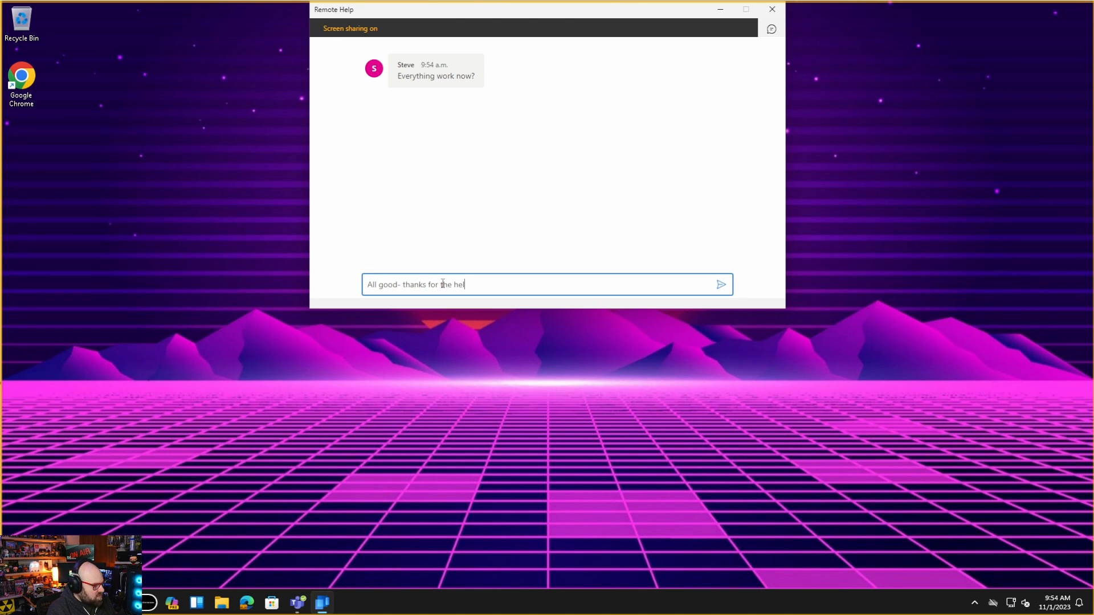
type("p")
key("Return")
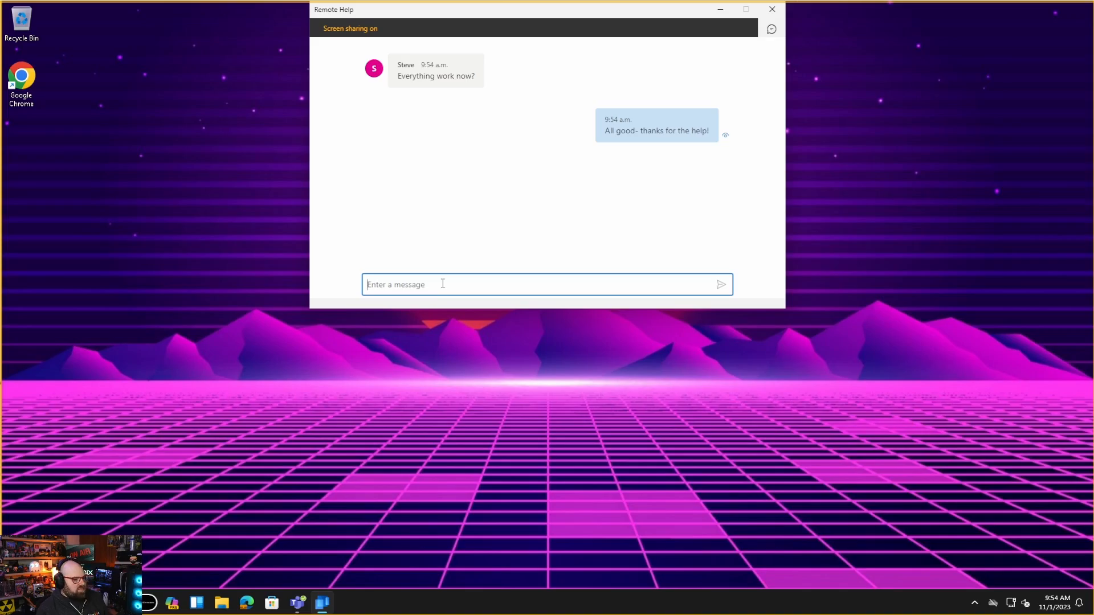